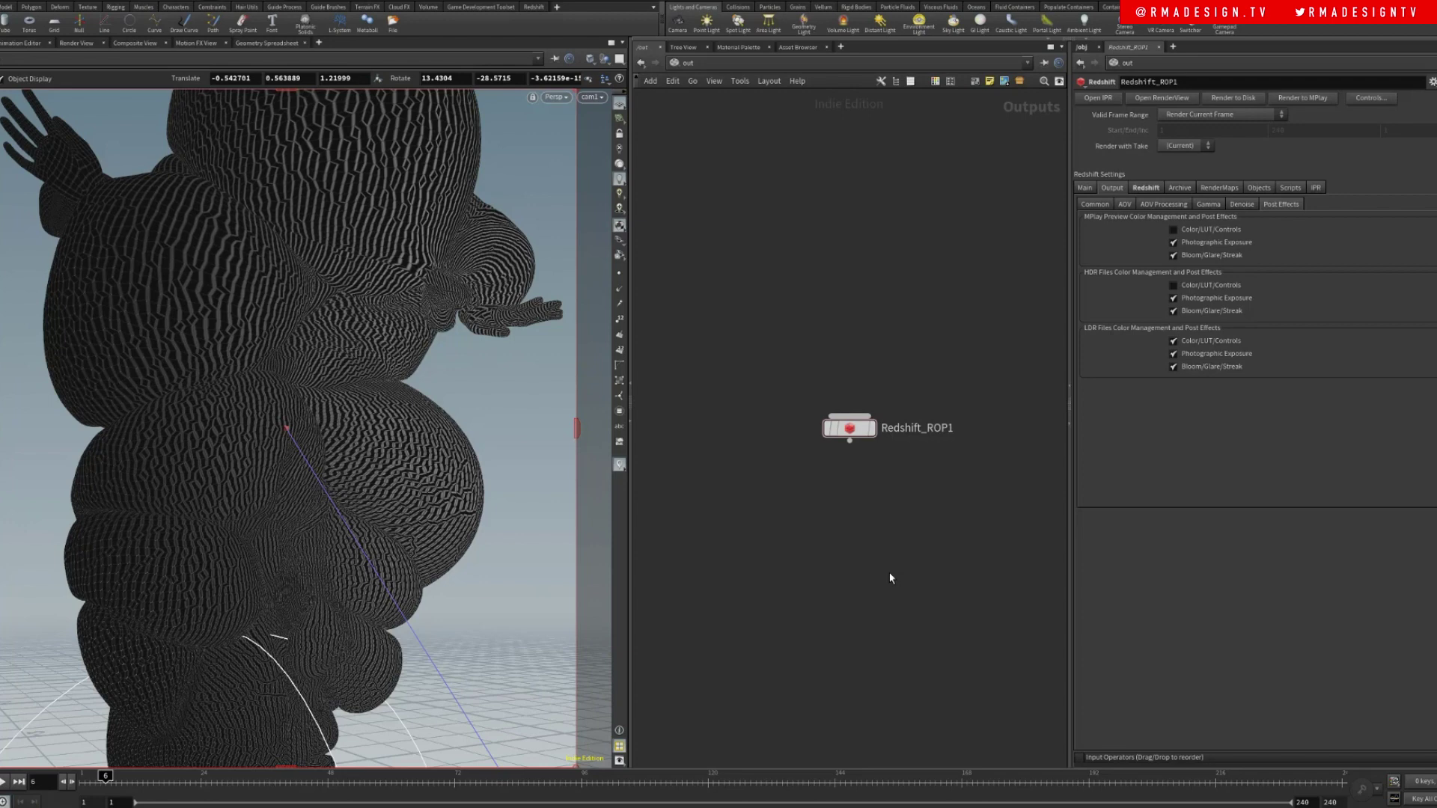
- At object level, move the character103 geometry node to an empty area below and rename it char_1
middle_click_drag(878, 566, 865, 542)
left_click(696, 64)
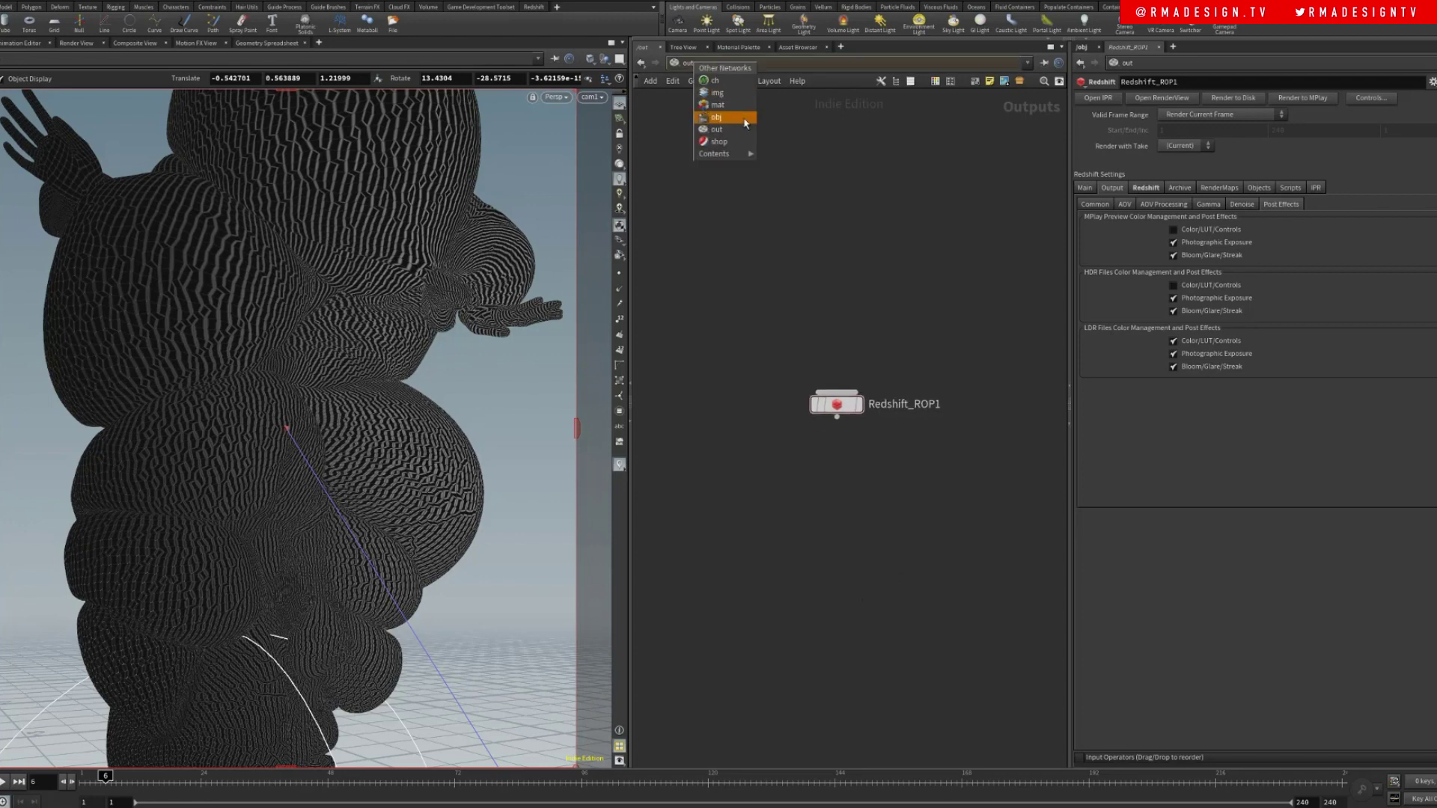
left_click(720, 119)
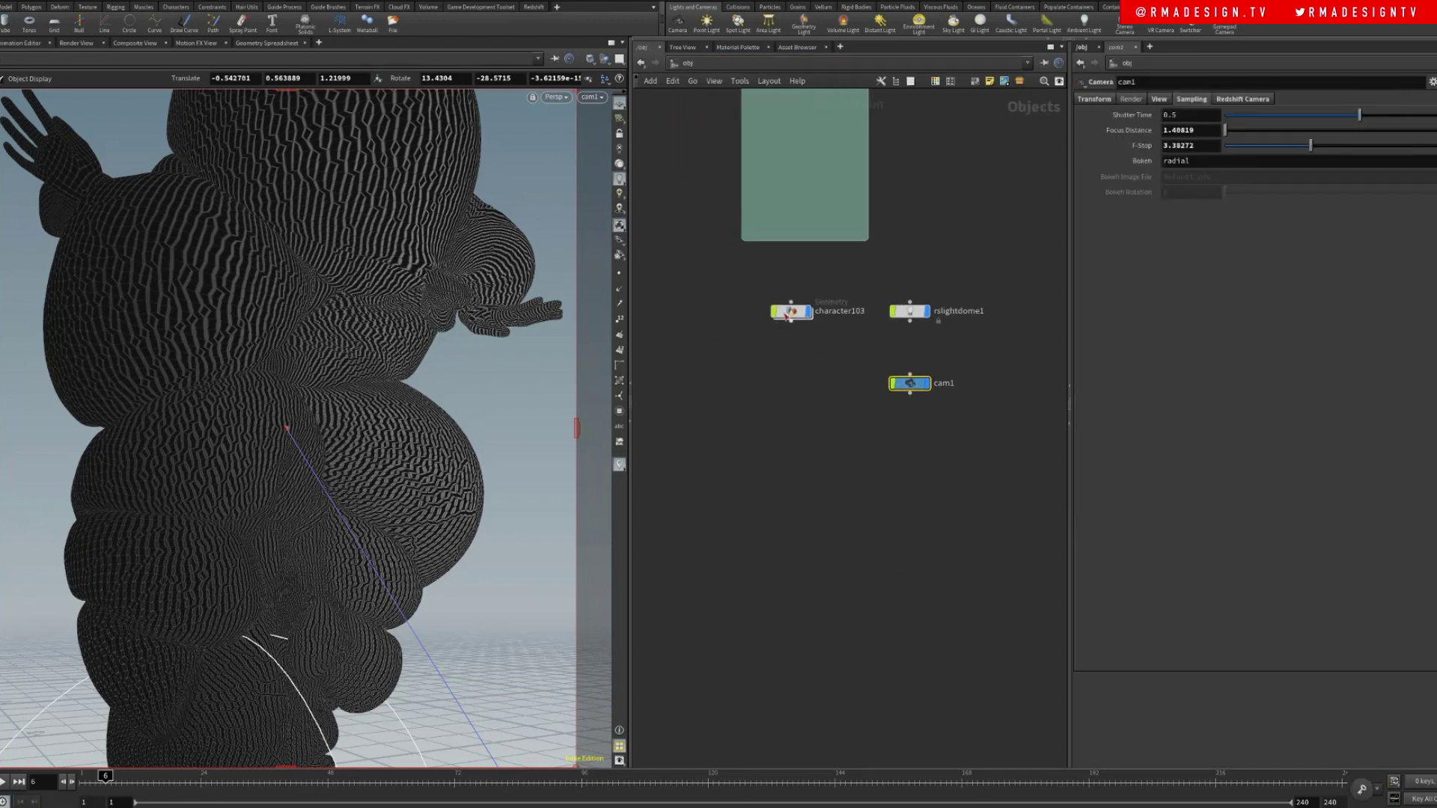
left_click_drag(786, 315, 717, 498)
double_click(773, 497)
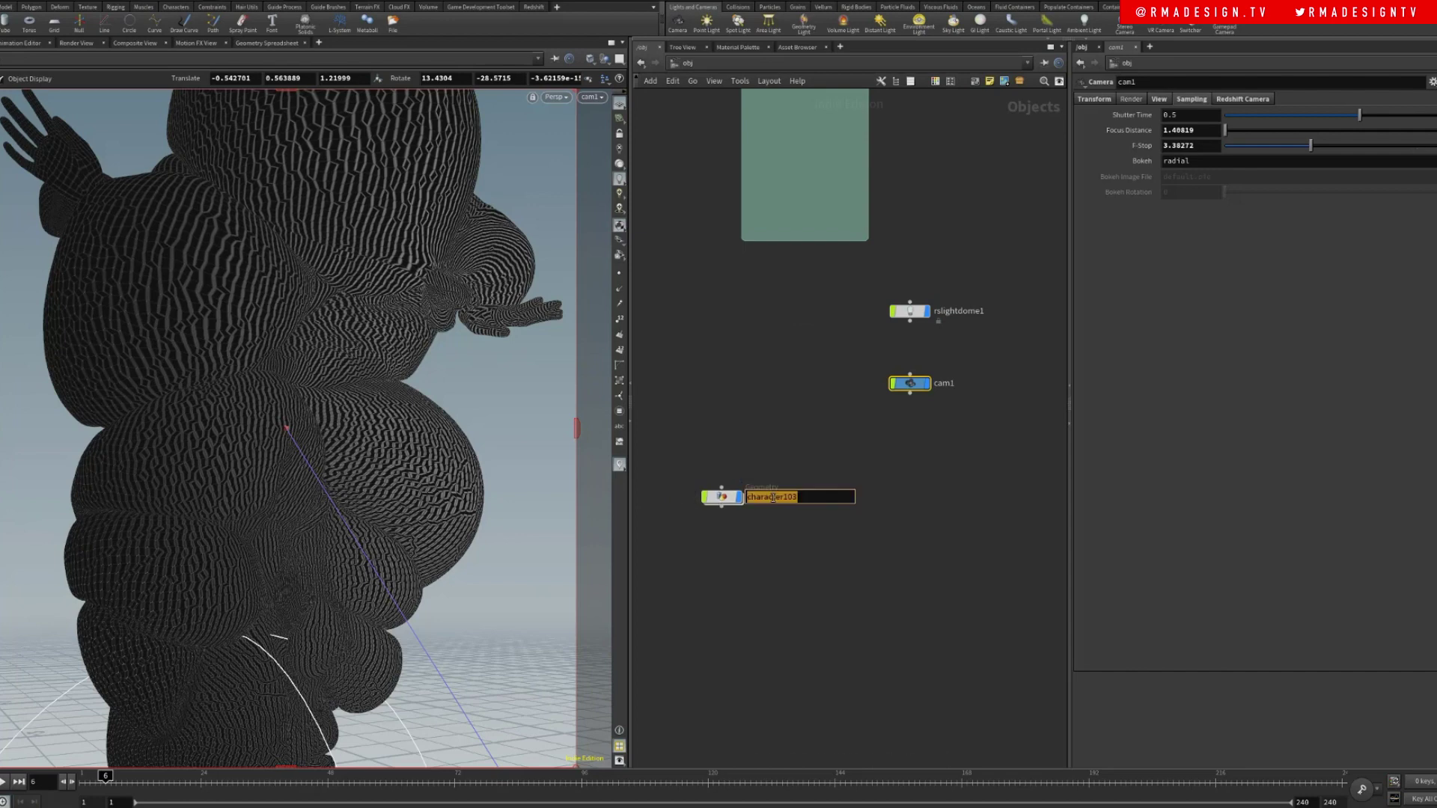
type("char_1")
key("Return")
- Inside char_1, align the material2 node directly beneath uvquickshade5
left_click_drag(770, 466, 663, 586)
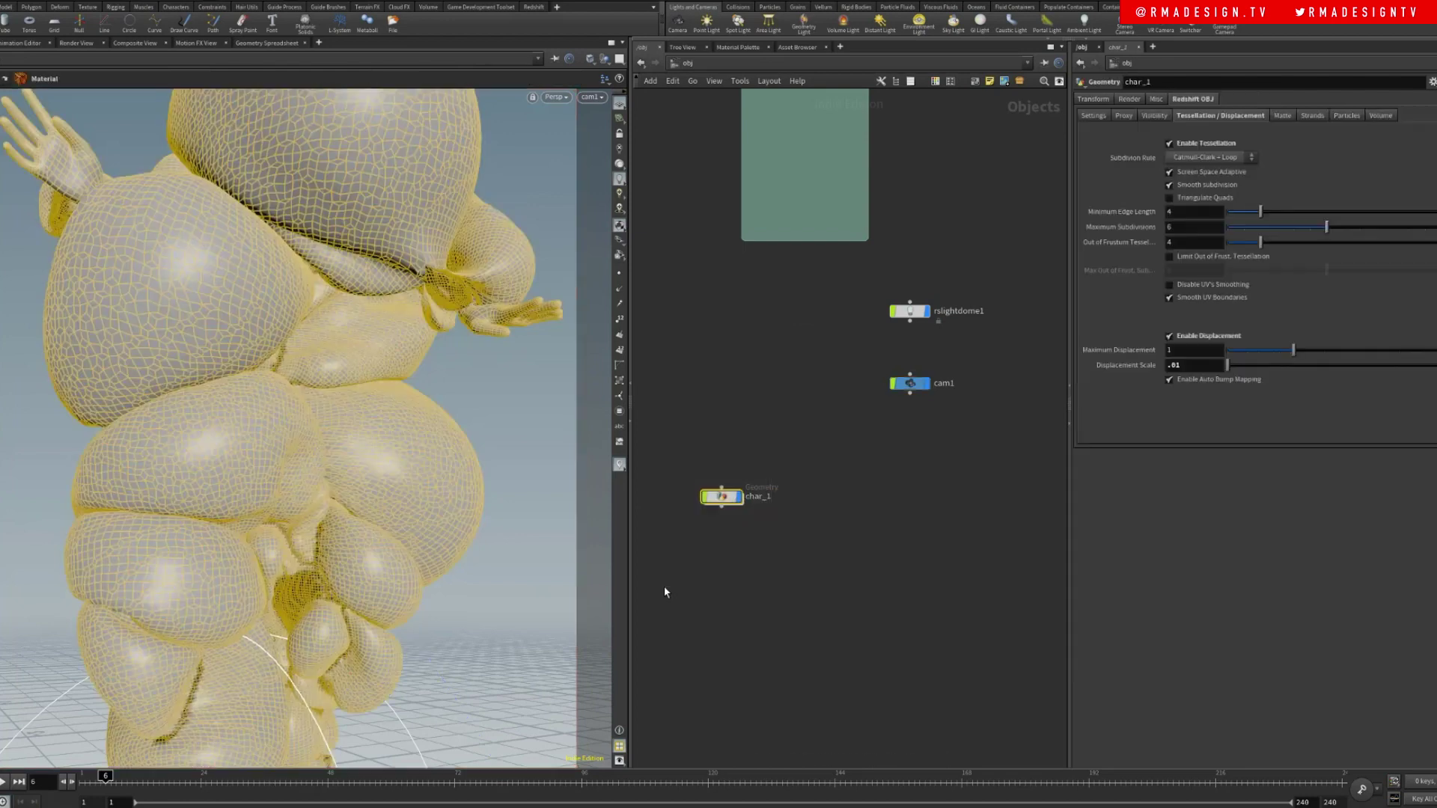
key("Return")
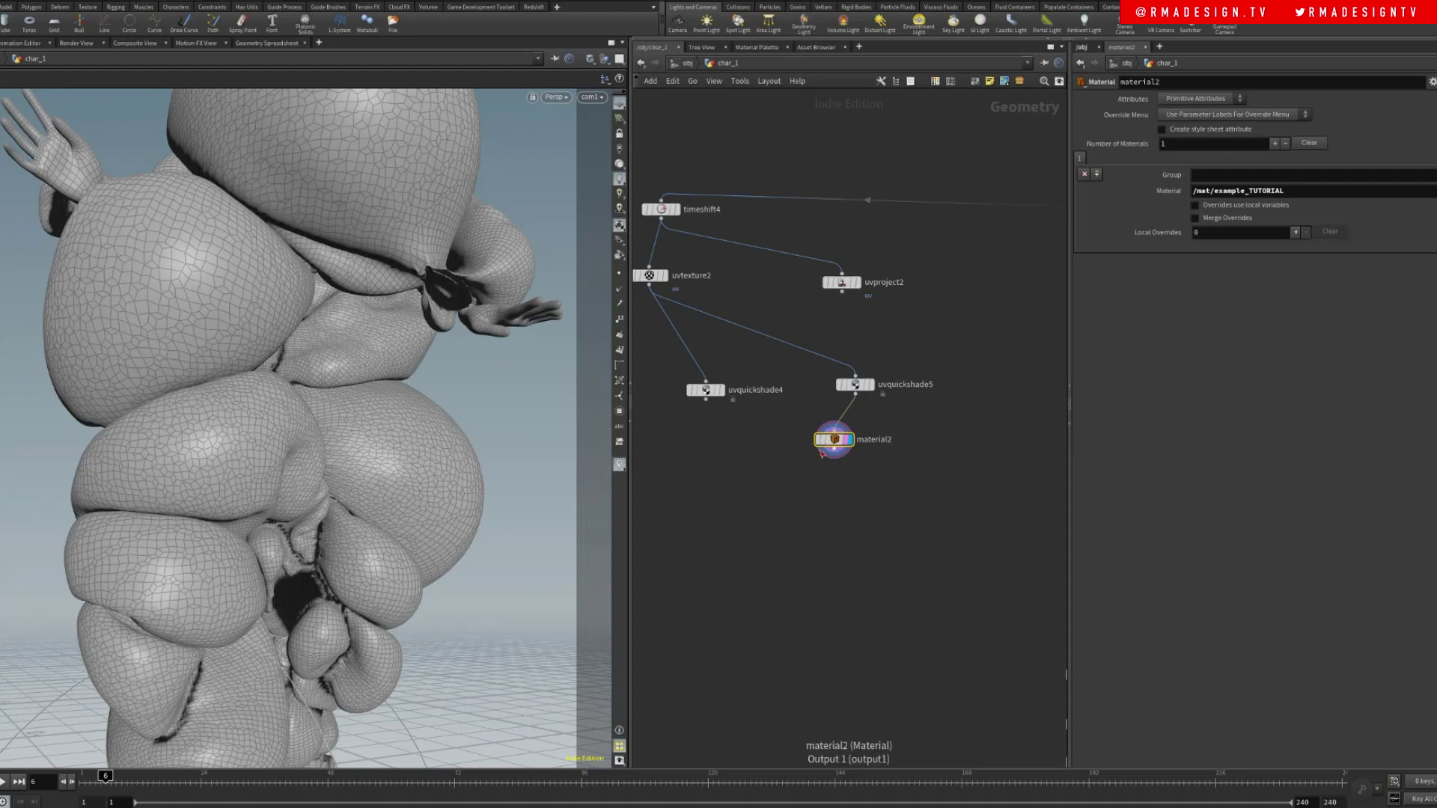
mouse_move(851, 446)
left_mouse_down()
mouse_move(859, 435)
mouse_move(872, 455)
left_mouse_up()
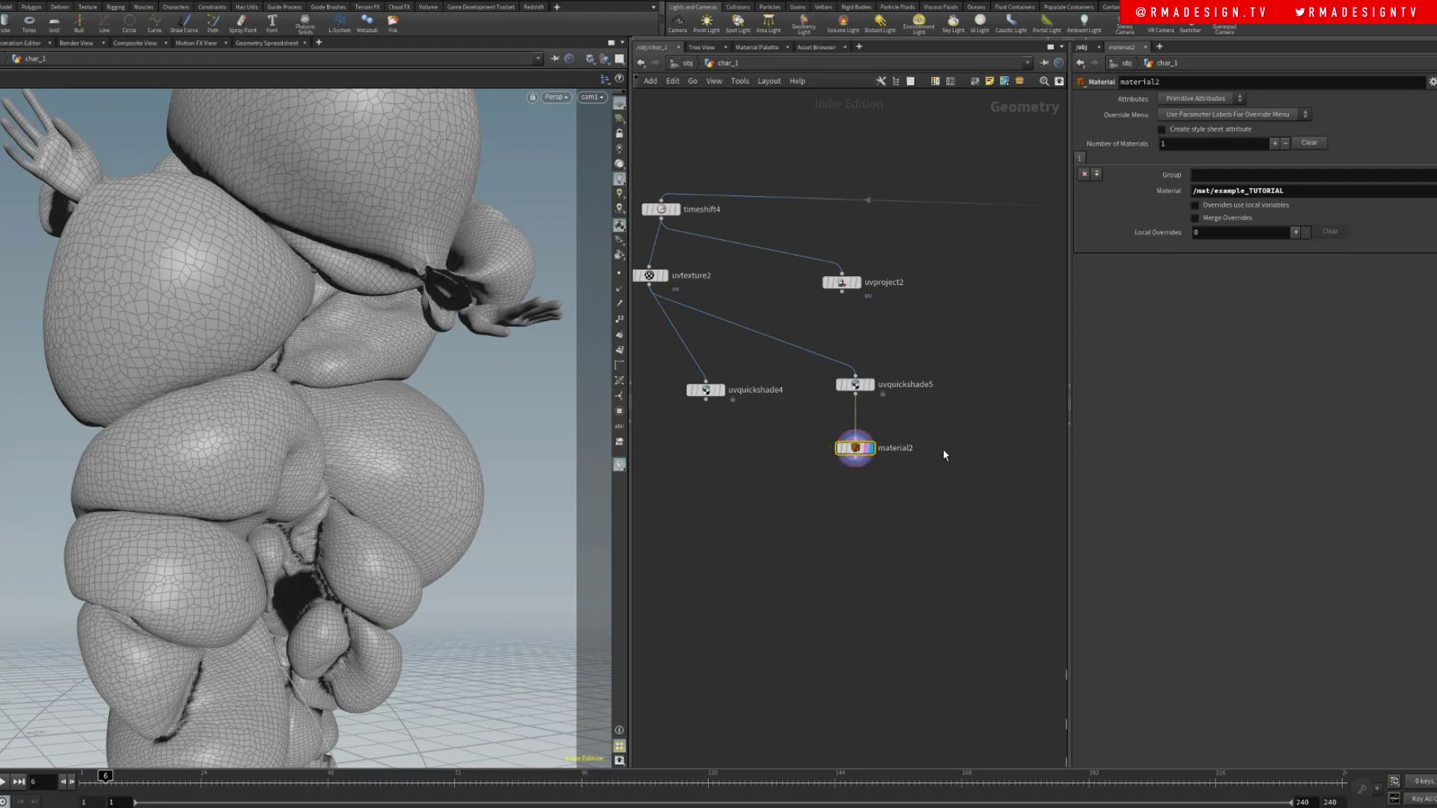
- Duplicate the char_1 geometry object just below the original and enter the copy's network
key("u")
left_click_drag(726, 498, 727, 529, "alt")
left_click_drag(828, 523, 697, 550)
key("Return")
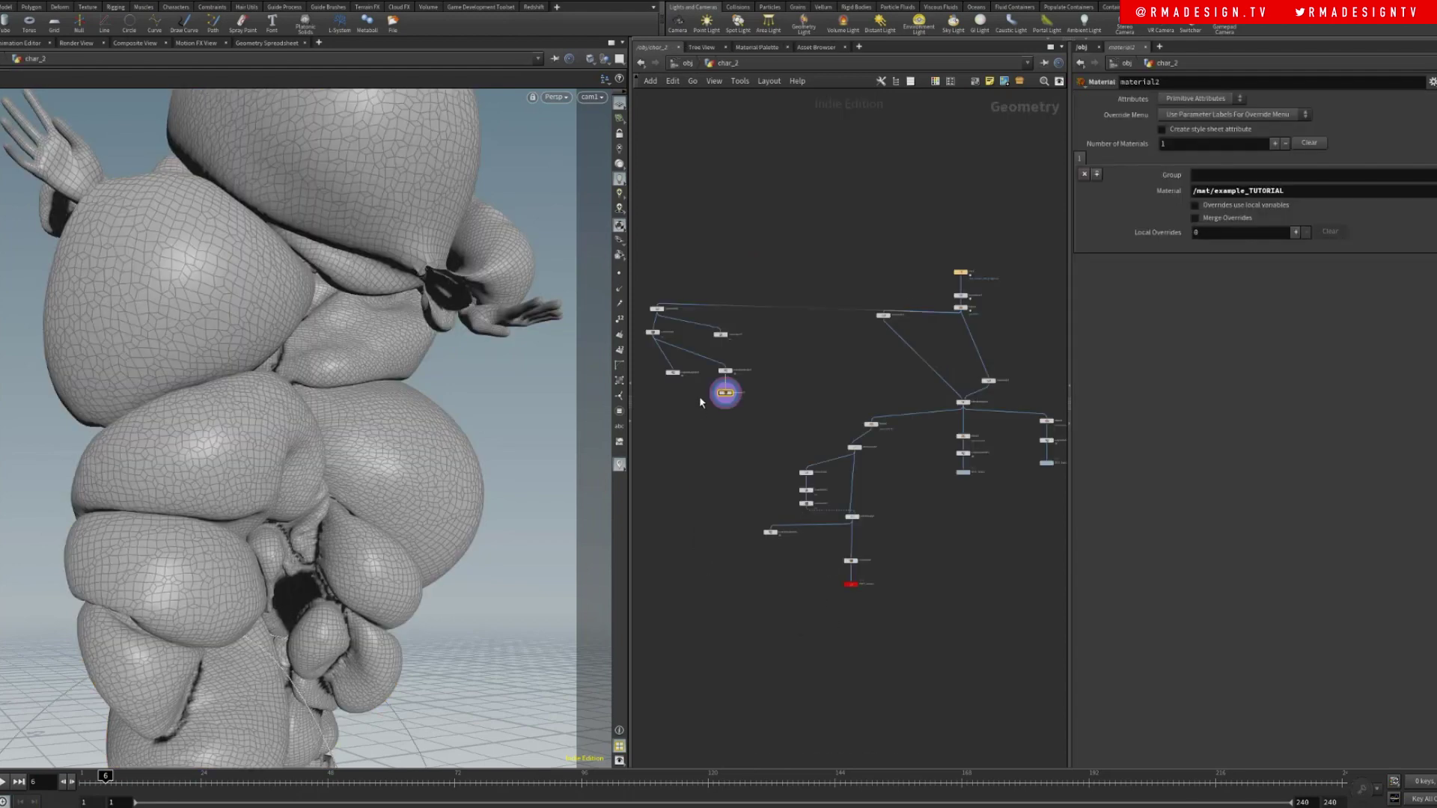
- Set the material path of char_2's material2 node to /mat/gold
scroll(704, 388, "up", 3)
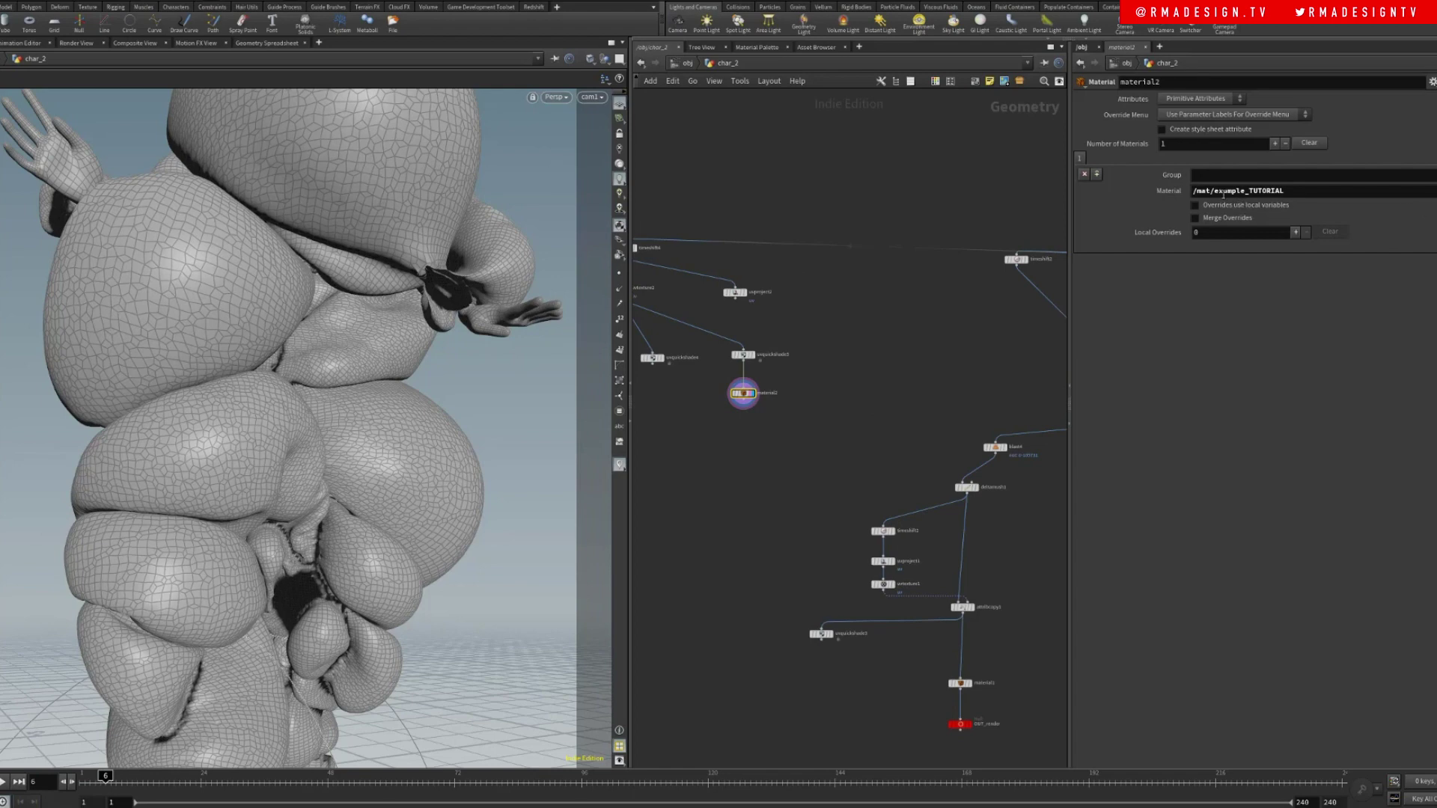
left_click_drag(1215, 194, 1385, 202)
type("gold")
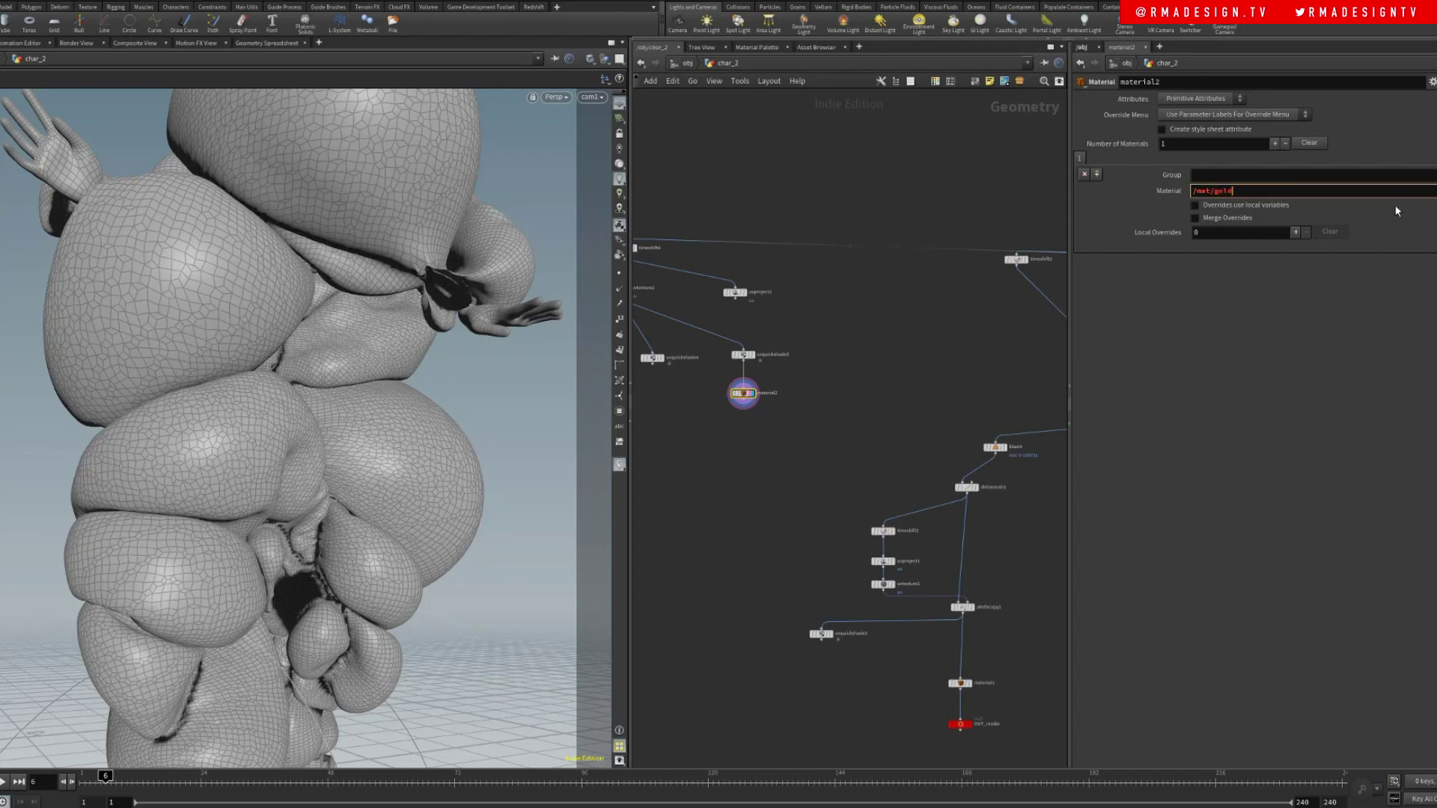
key("Return")
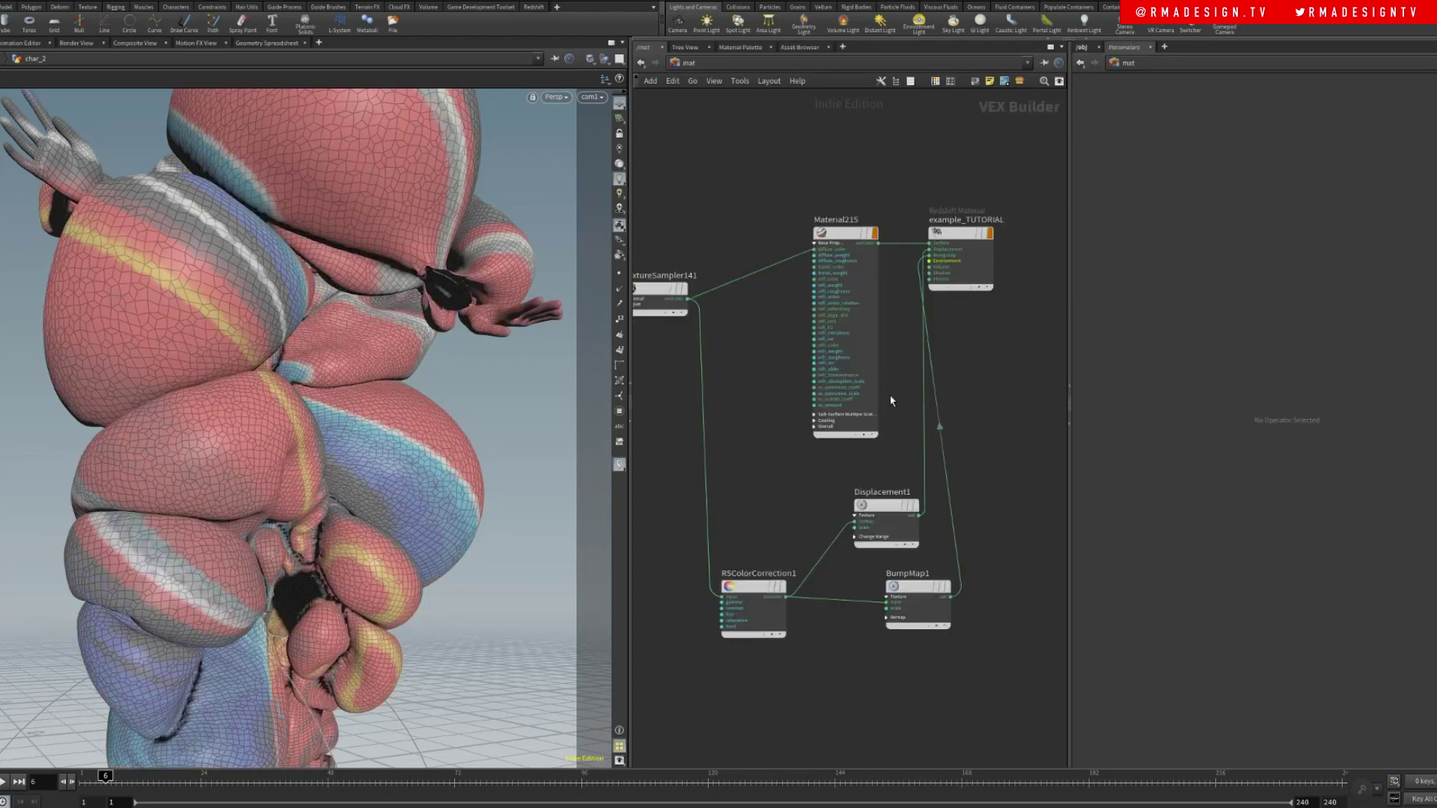
- In the mat network, copy the Material215 and example_TUTORIAL nodes and place the pasted pair below the existing shader
scroll(890, 388, "down", 3)
left_click_drag(881, 304, 927, 336)
key("ctrl+c")
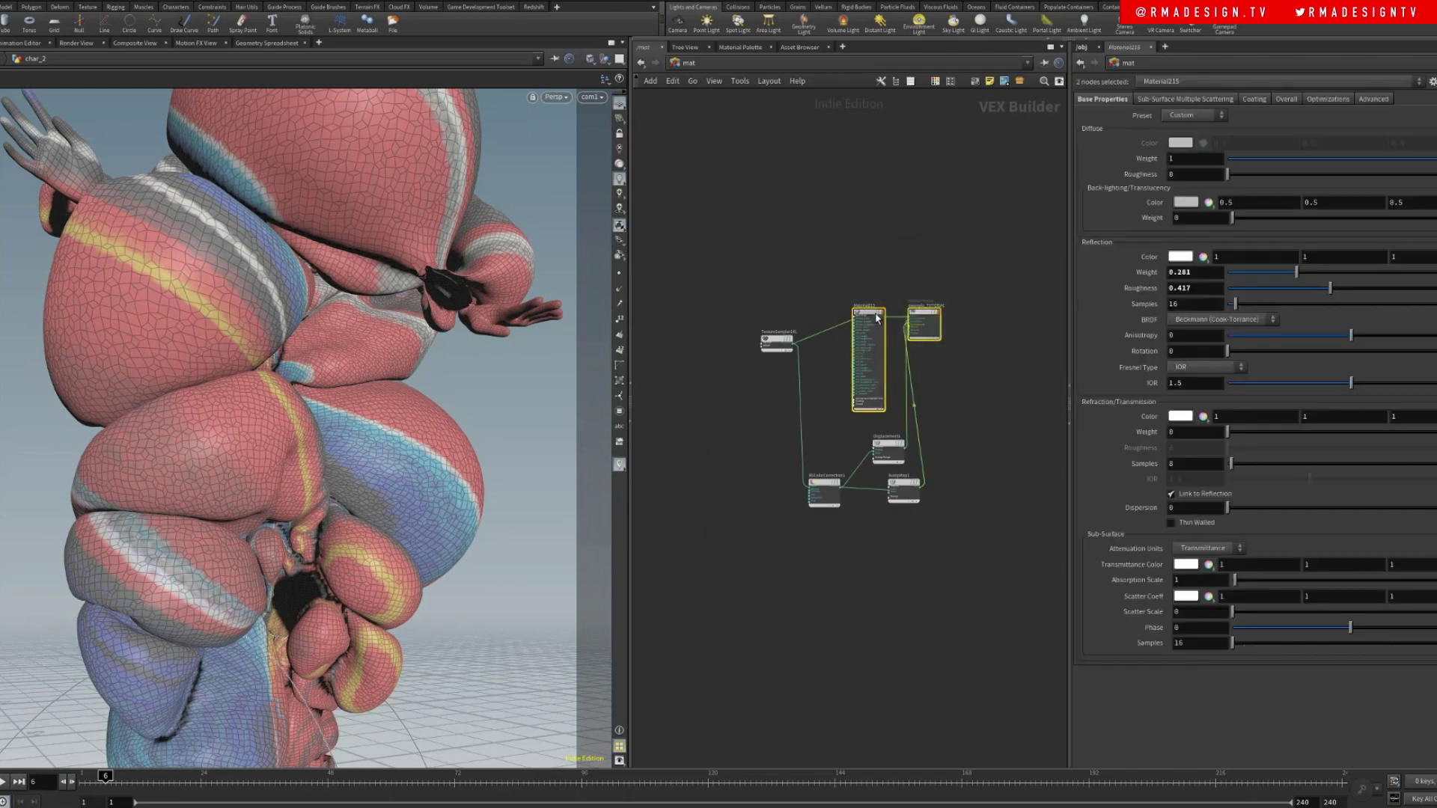
key("ctrl+v")
left_click(856, 594)
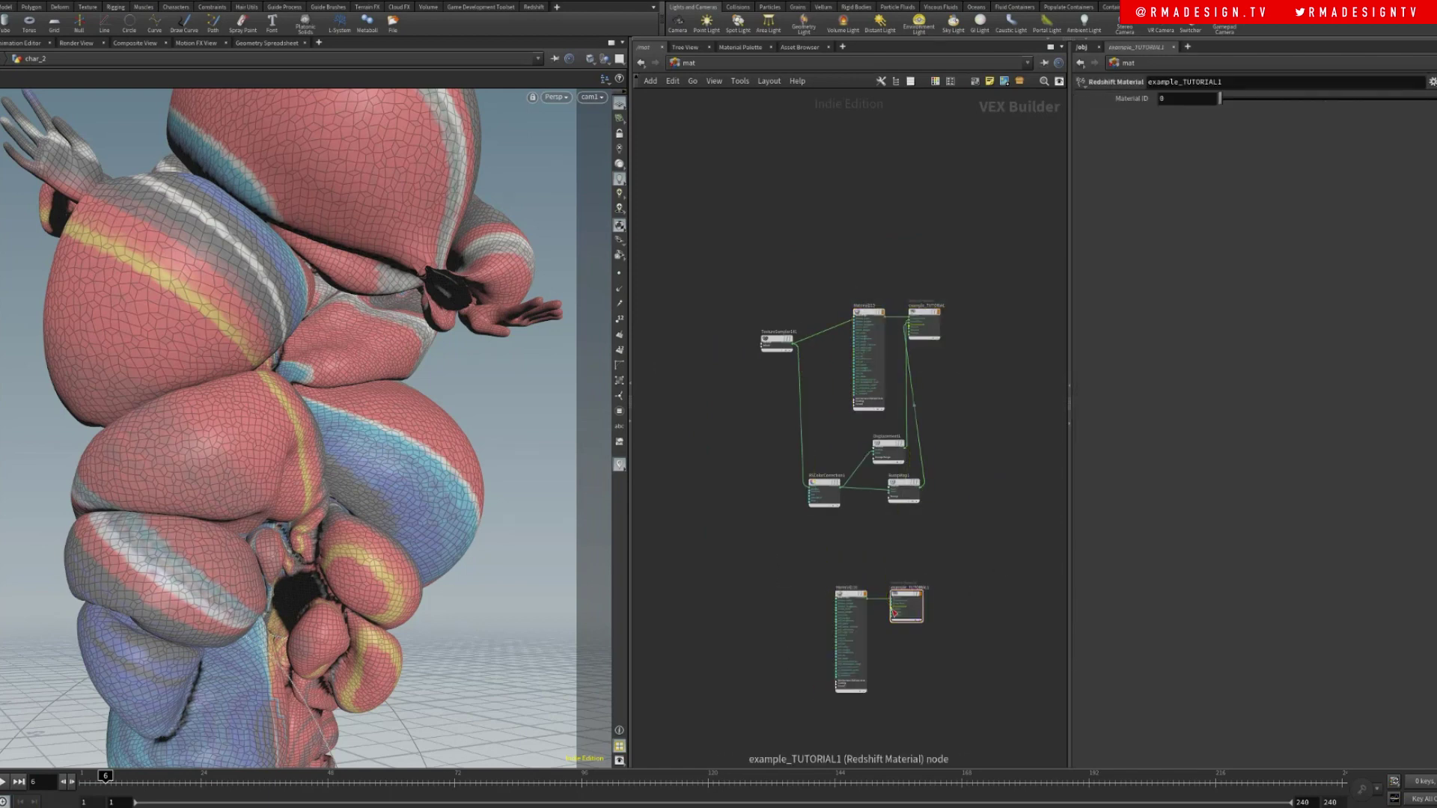
- Rename the pasted Redshift Material node as gold
key("h")
double_click(919, 584)
type("gold")
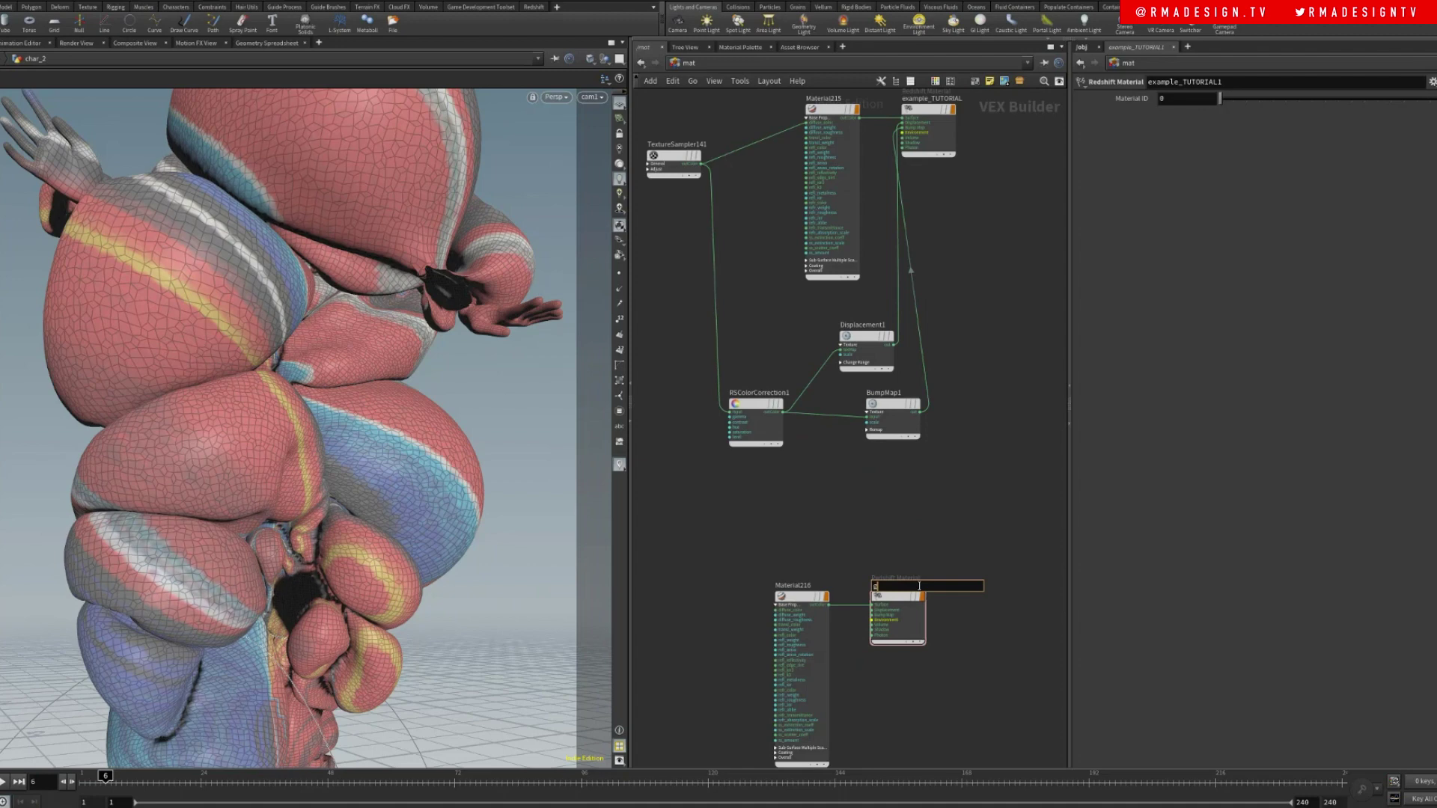
key("Return")
- Duplicate the gold material together with its connected RS Material node below, and rename the copied Redshift Material as glass
scroll(932, 570, "down", 2)
middle_click_drag(916, 631, 893, 425)
left_click_drag(741, 307, 956, 450)
left_click_drag(861, 362, 857, 535, "alt")
scroll(861, 533, "up", 3)
double_click(903, 531)
double_click(904, 530)
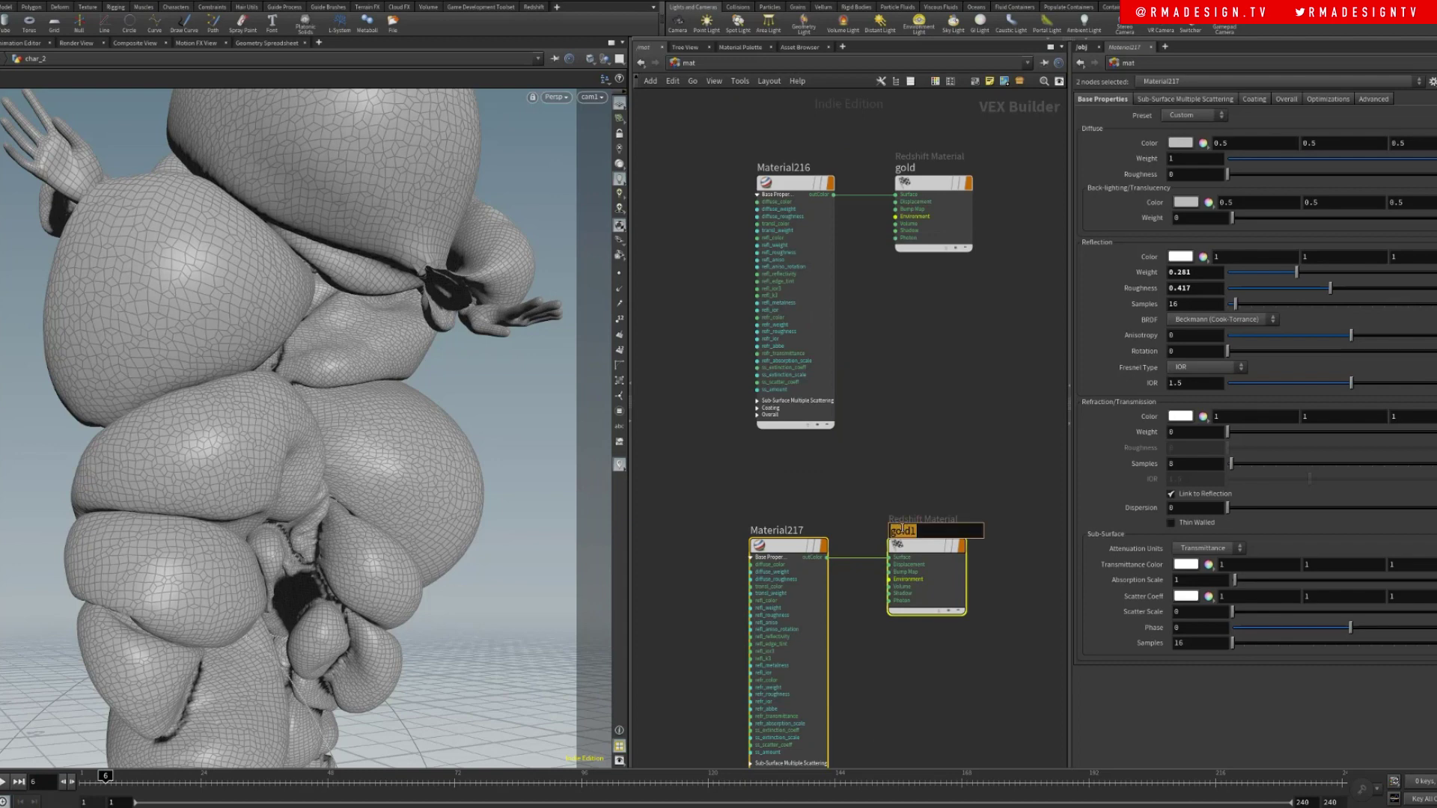
type("glass")
key("Return")
- Apply the Glass preset to the RS Material node that feeds the glass material
left_click(785, 545)
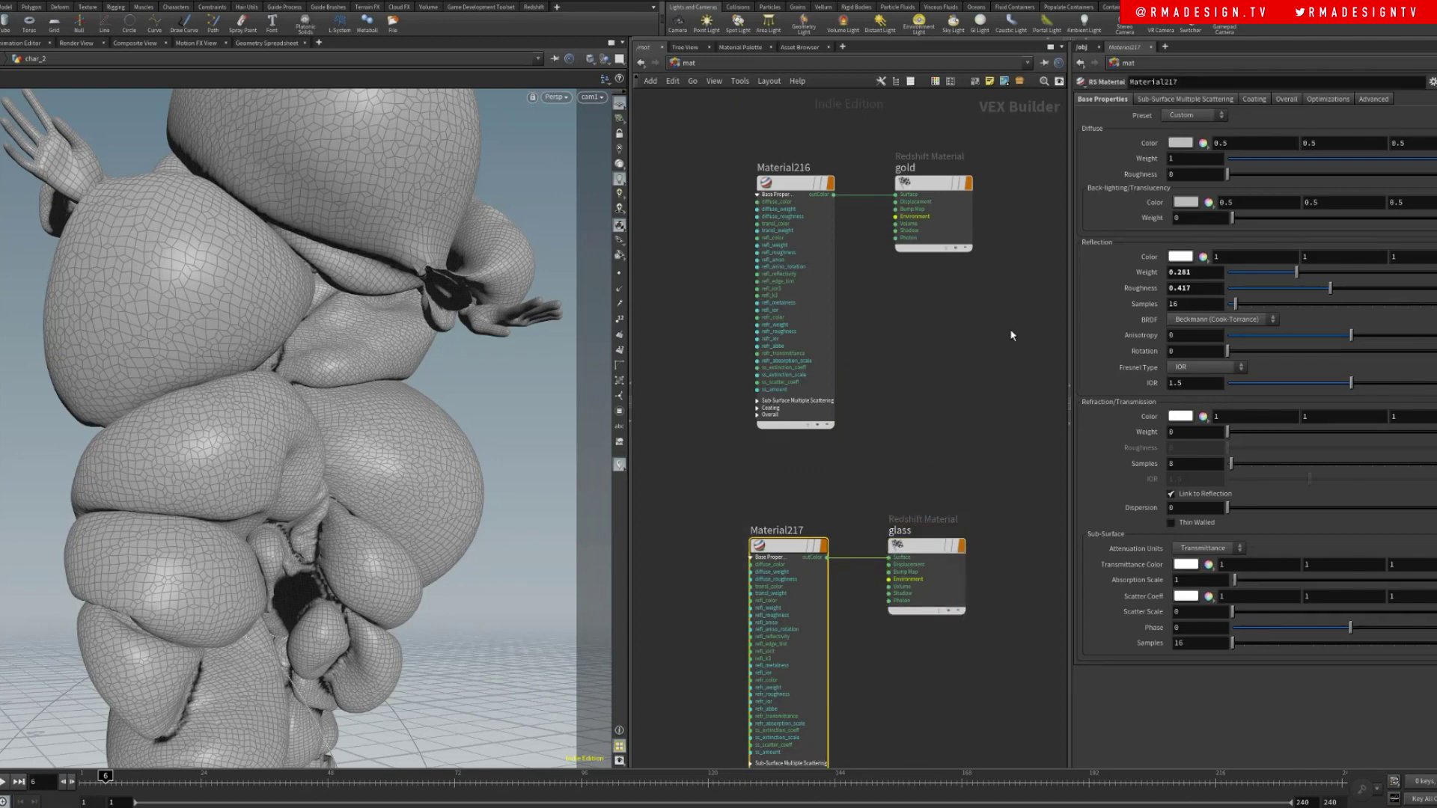
left_click(1190, 116)
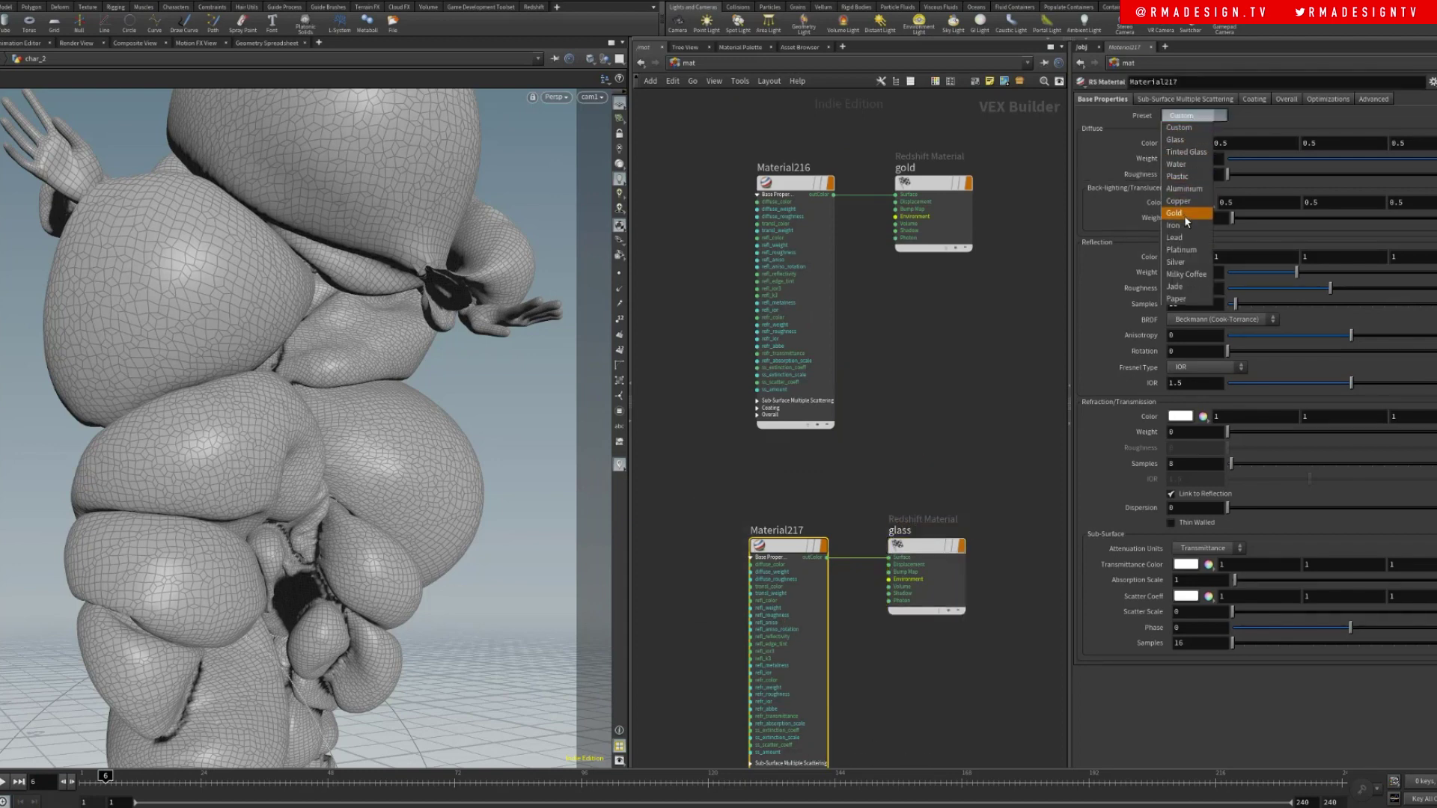
left_click(1174, 139)
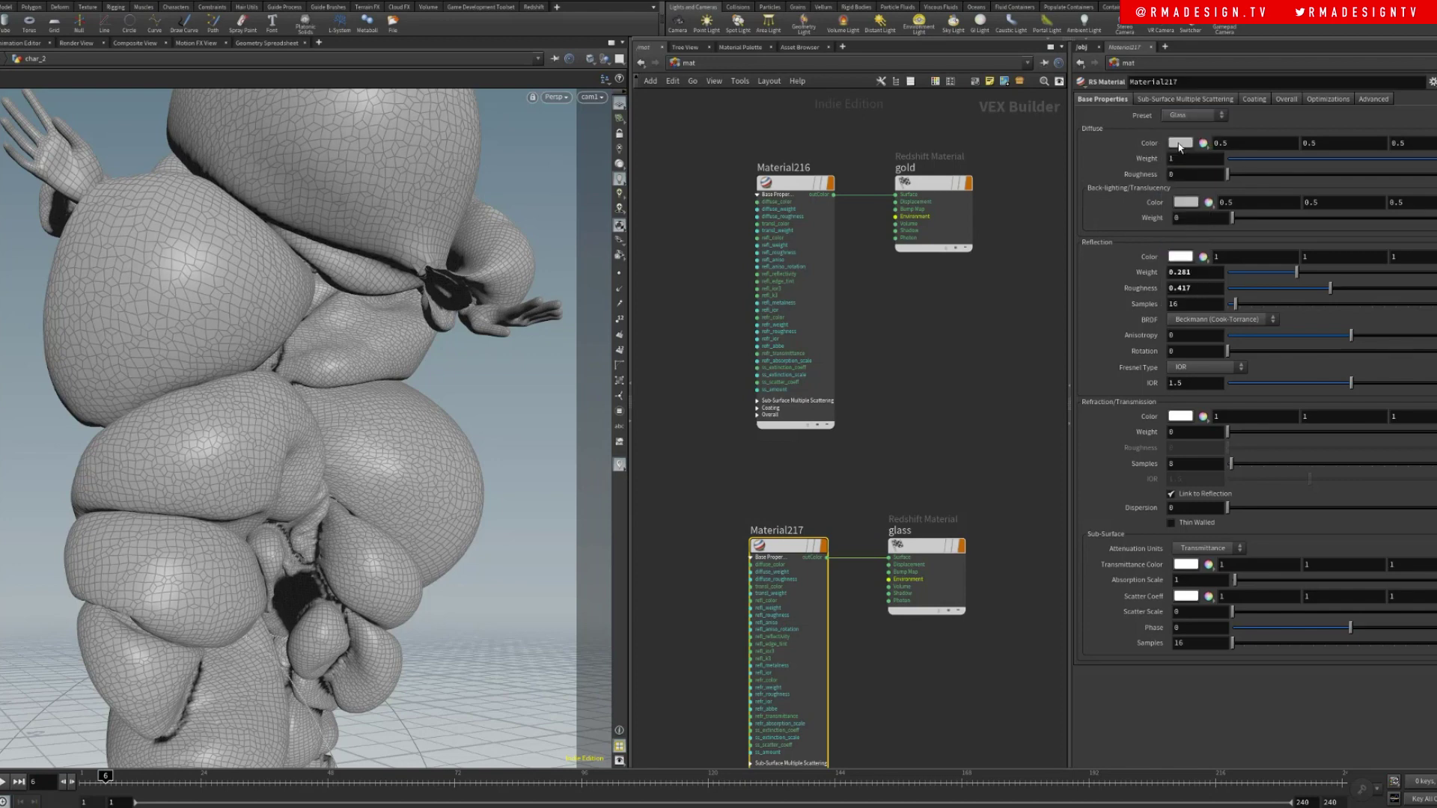
- At object level, duplicate the char_2 geometry object below the original and enter the copy's network
left_click(685, 63)
left_click(721, 121)
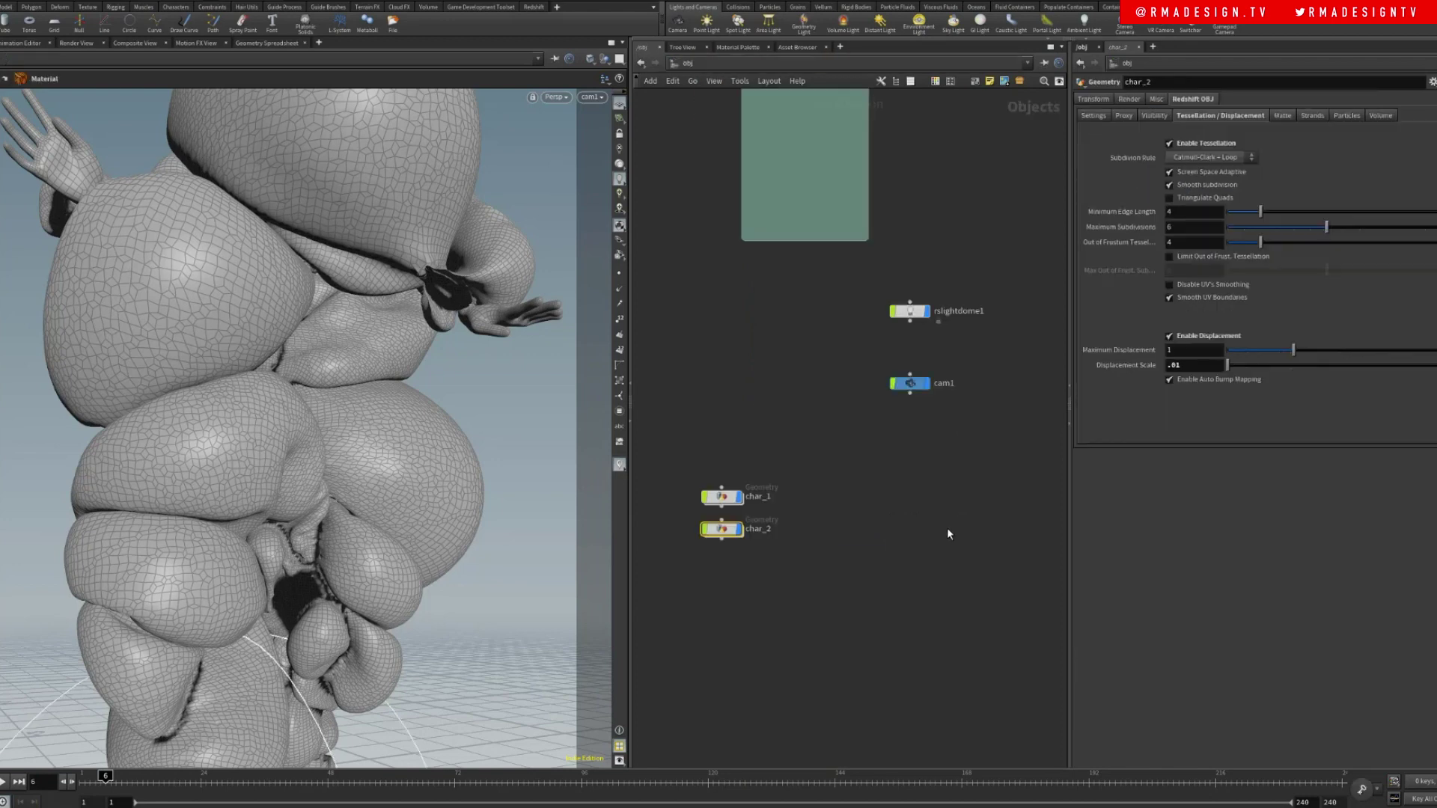
left_click_drag(825, 482, 812, 464, "alt")
double_click(811, 464)
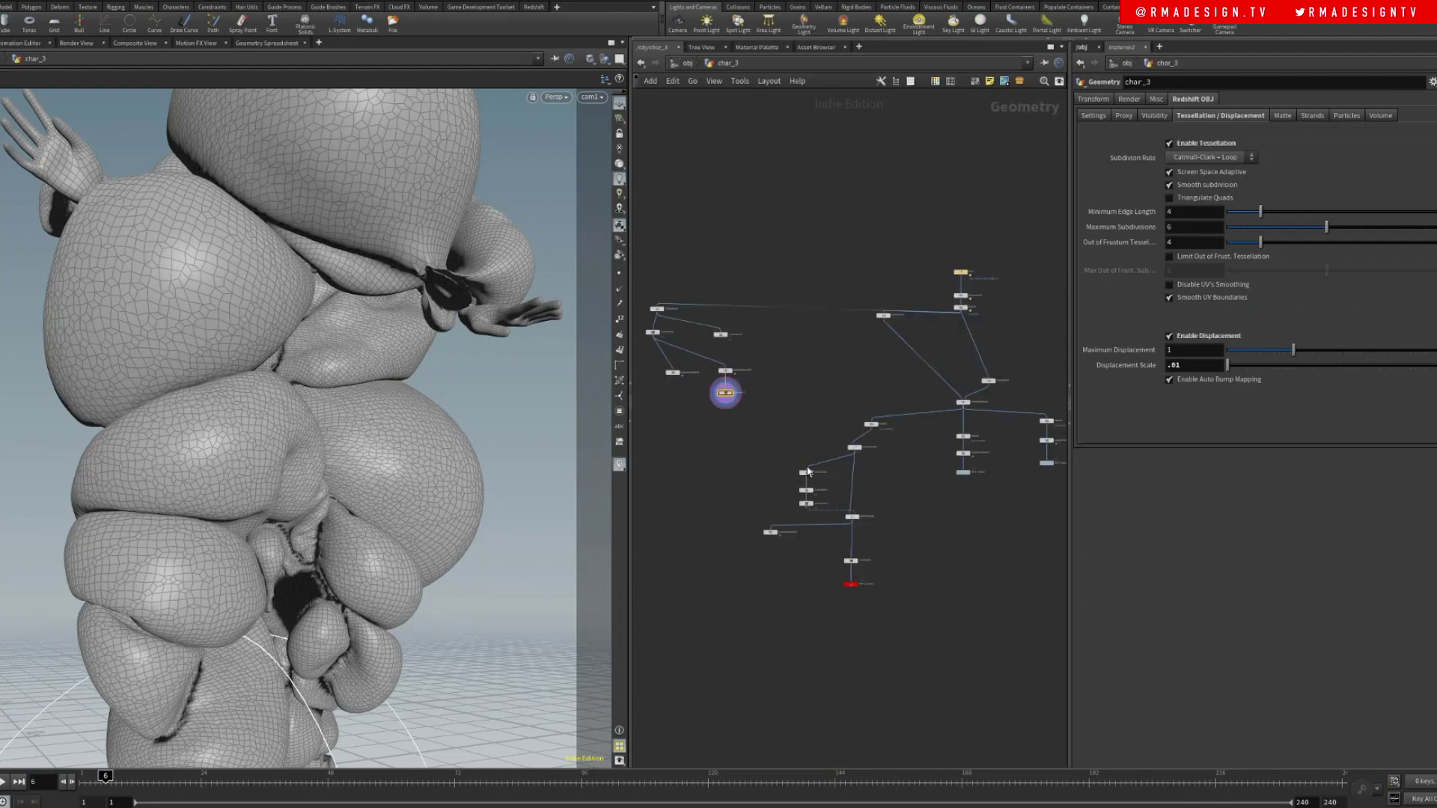
- Set the material path of char_3's material2 node to /mat/glass
scroll(704, 397, "up", 3)
left_click_drag(706, 374, 824, 413)
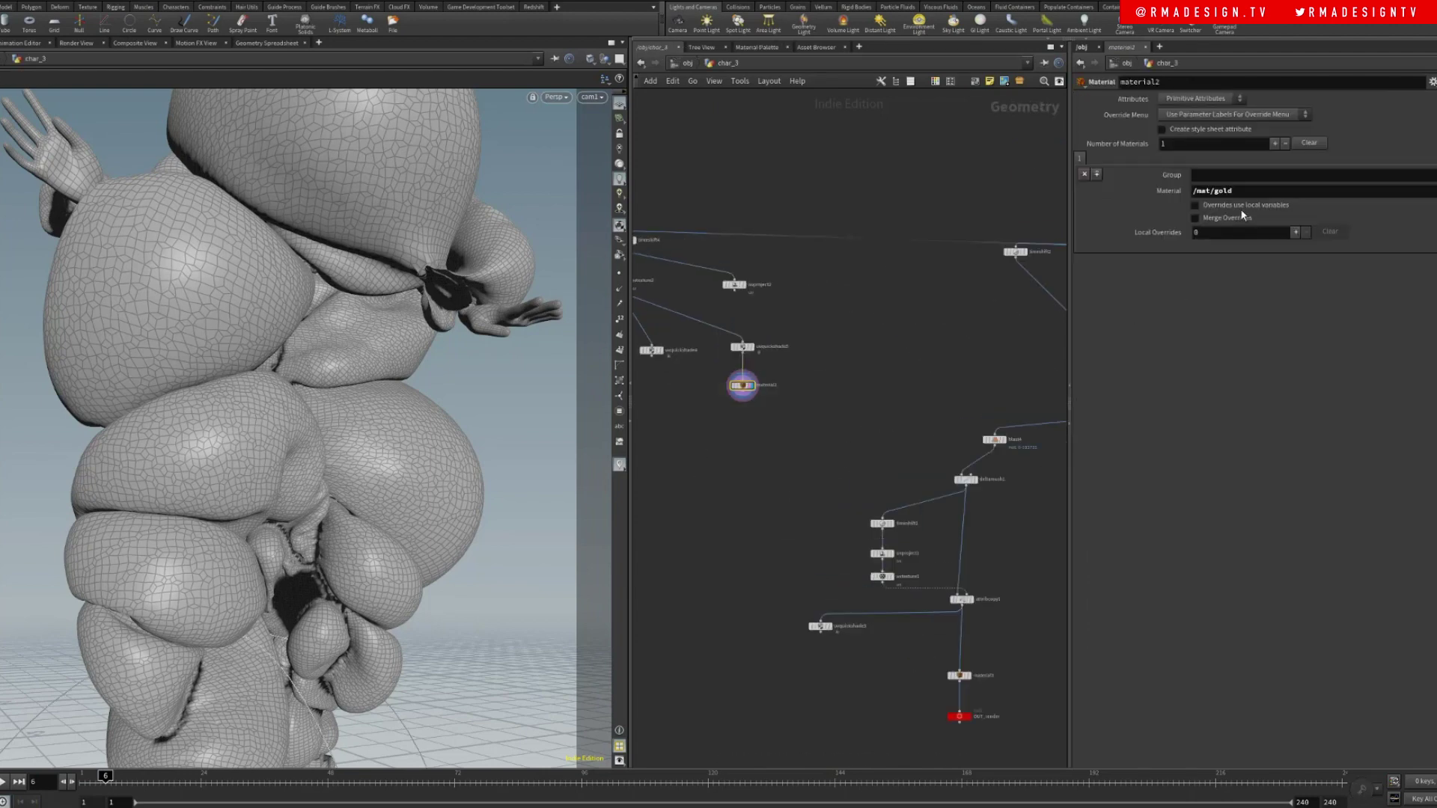
double_click(1217, 192)
type("glass")
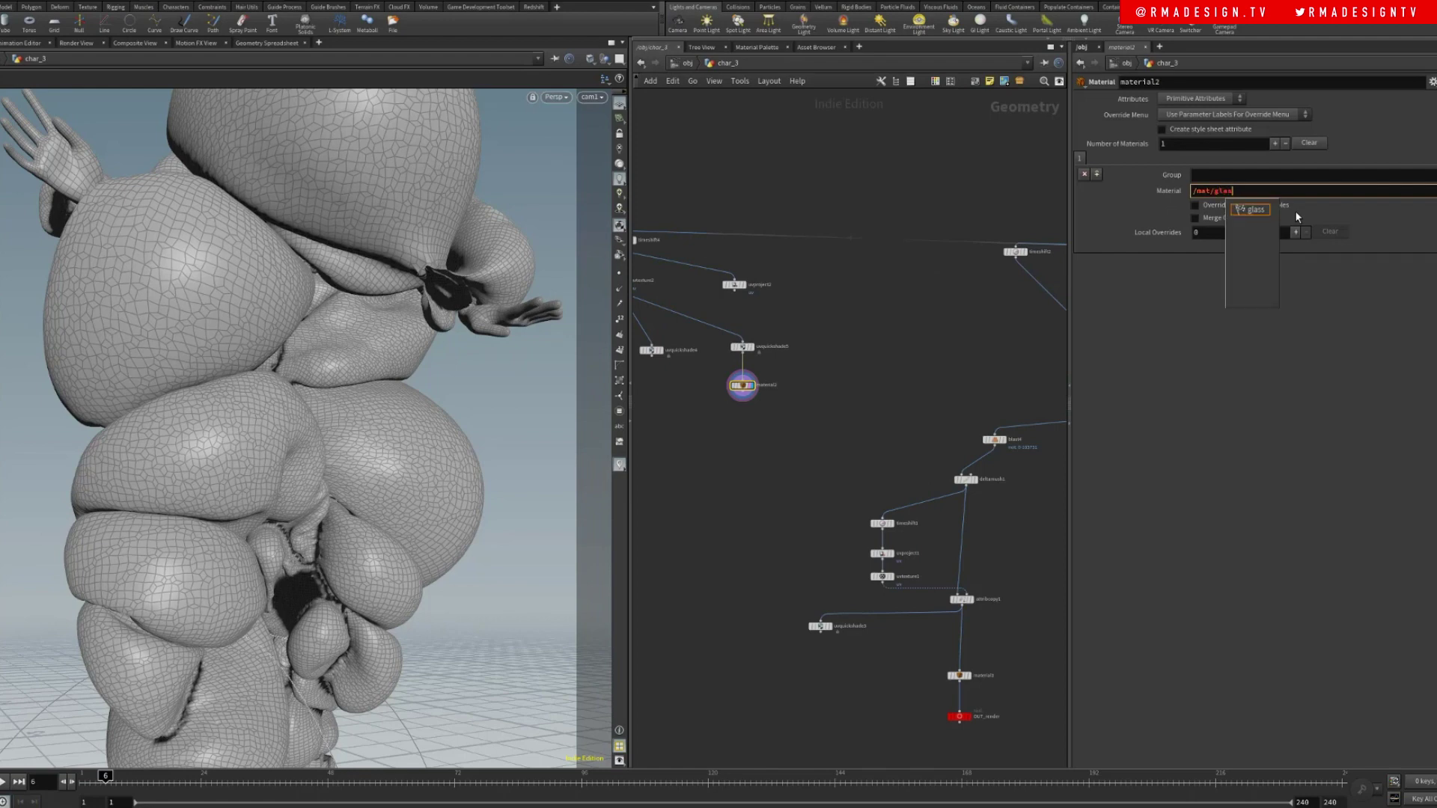
key("Return")
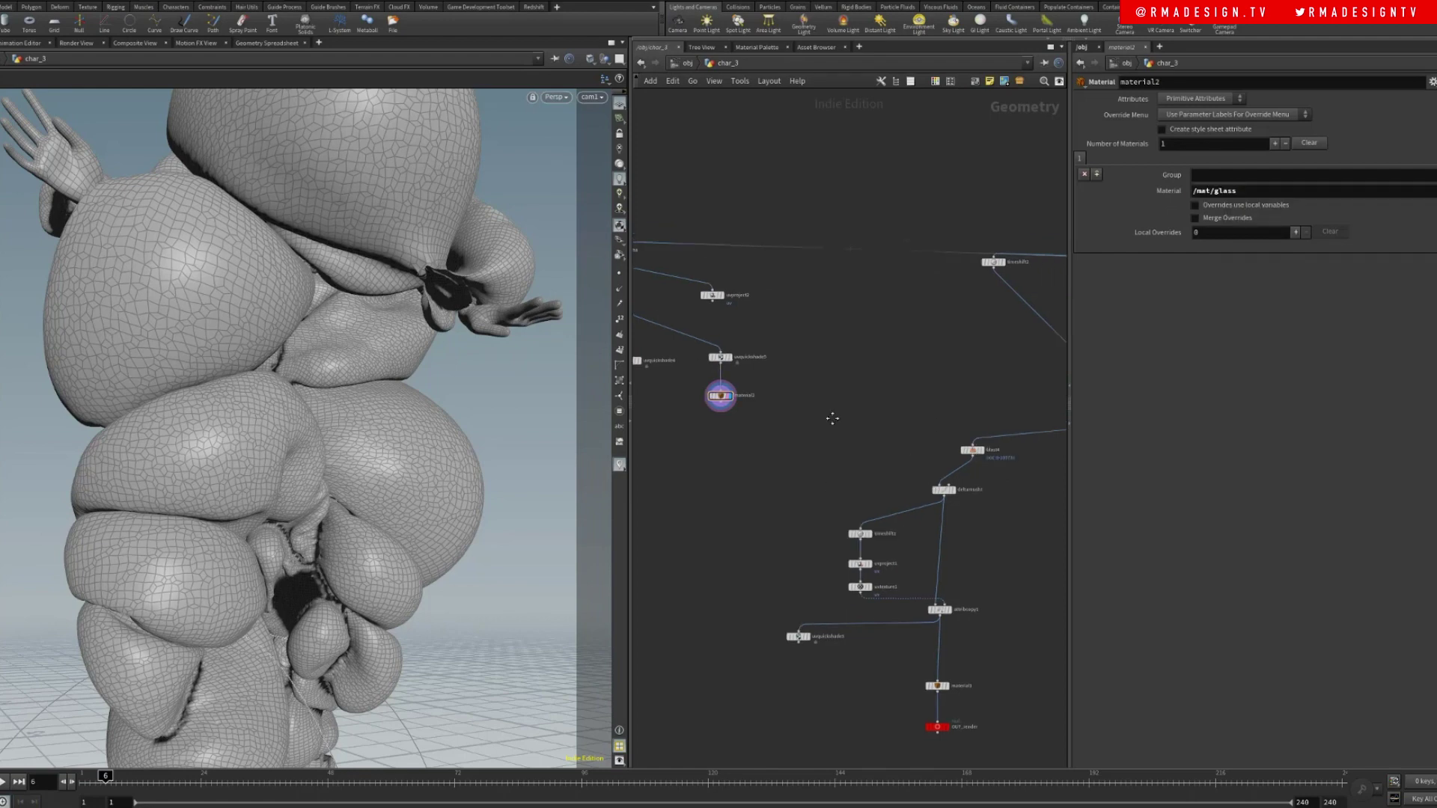
- Return to object level, narrow the 3D viewport and split the network pane left/right
key("u")
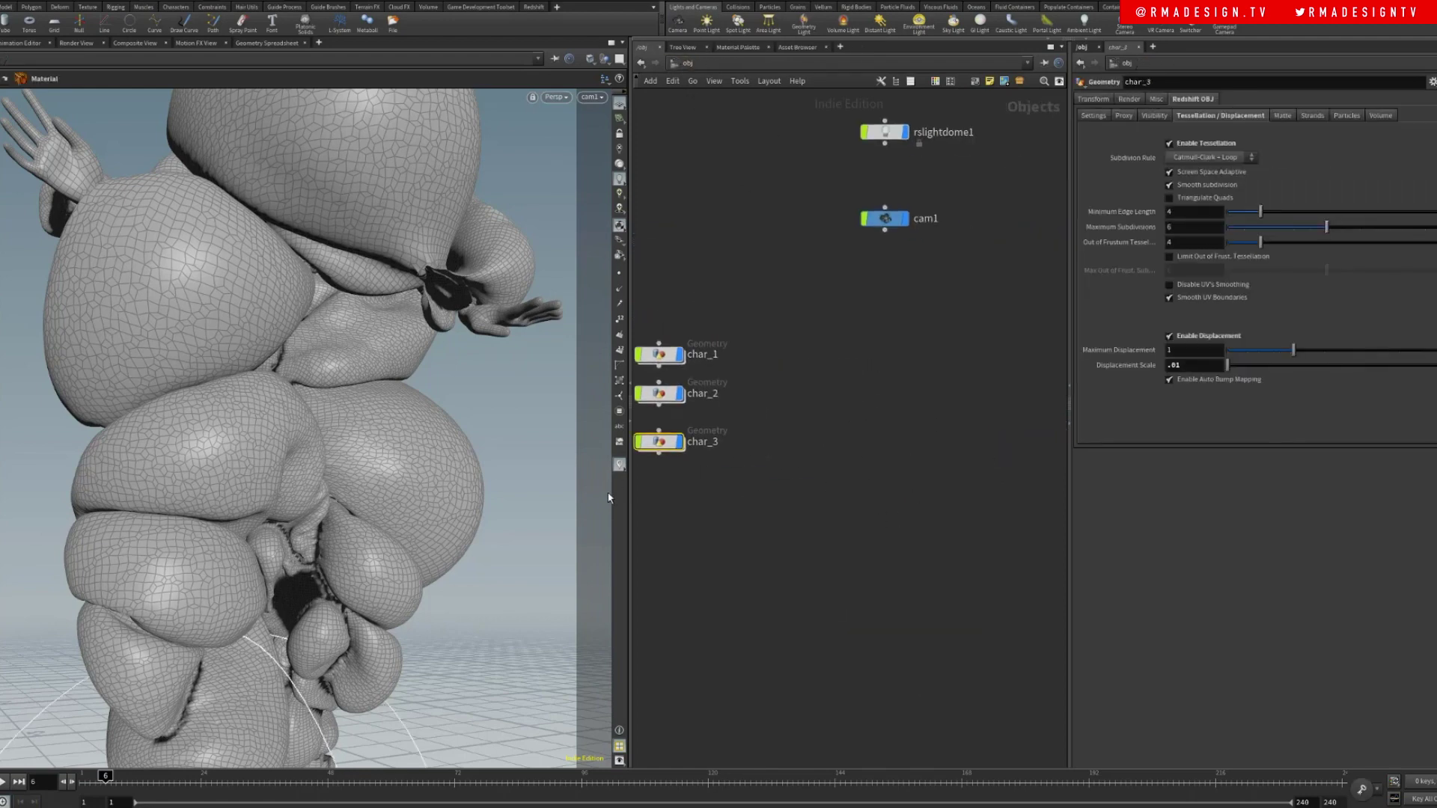
left_click_drag(629, 496, 366, 496)
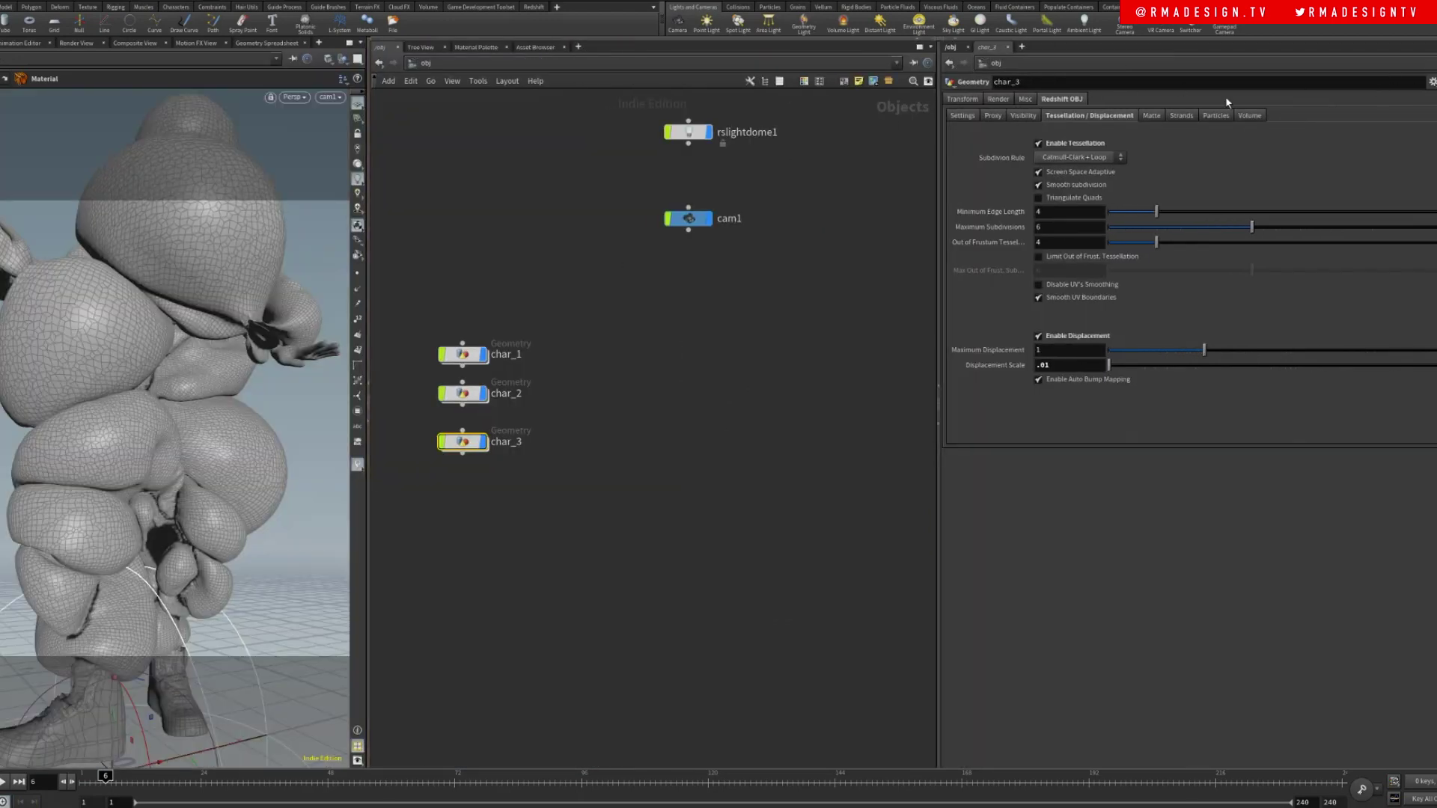
left_click(319, 43)
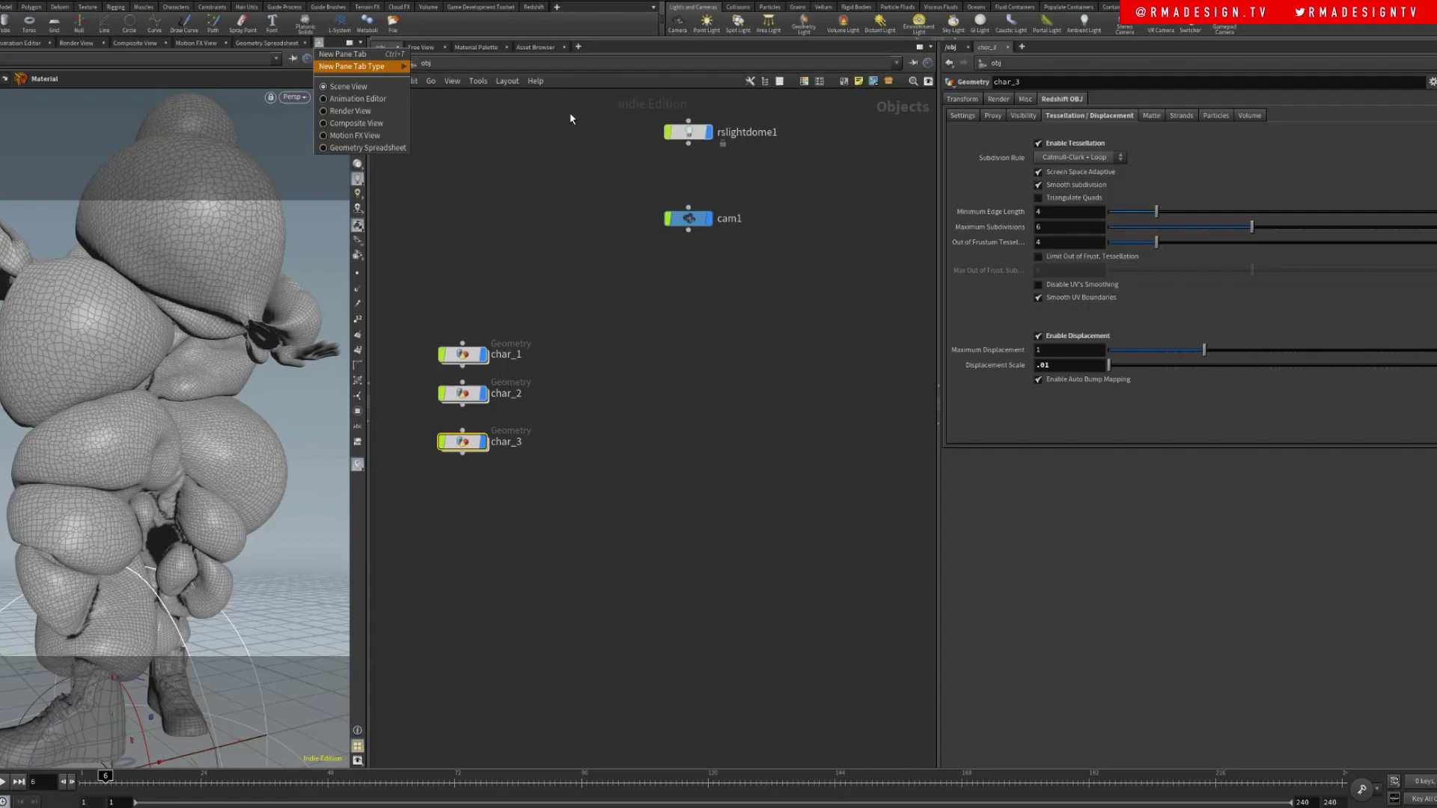
left_click(604, 80)
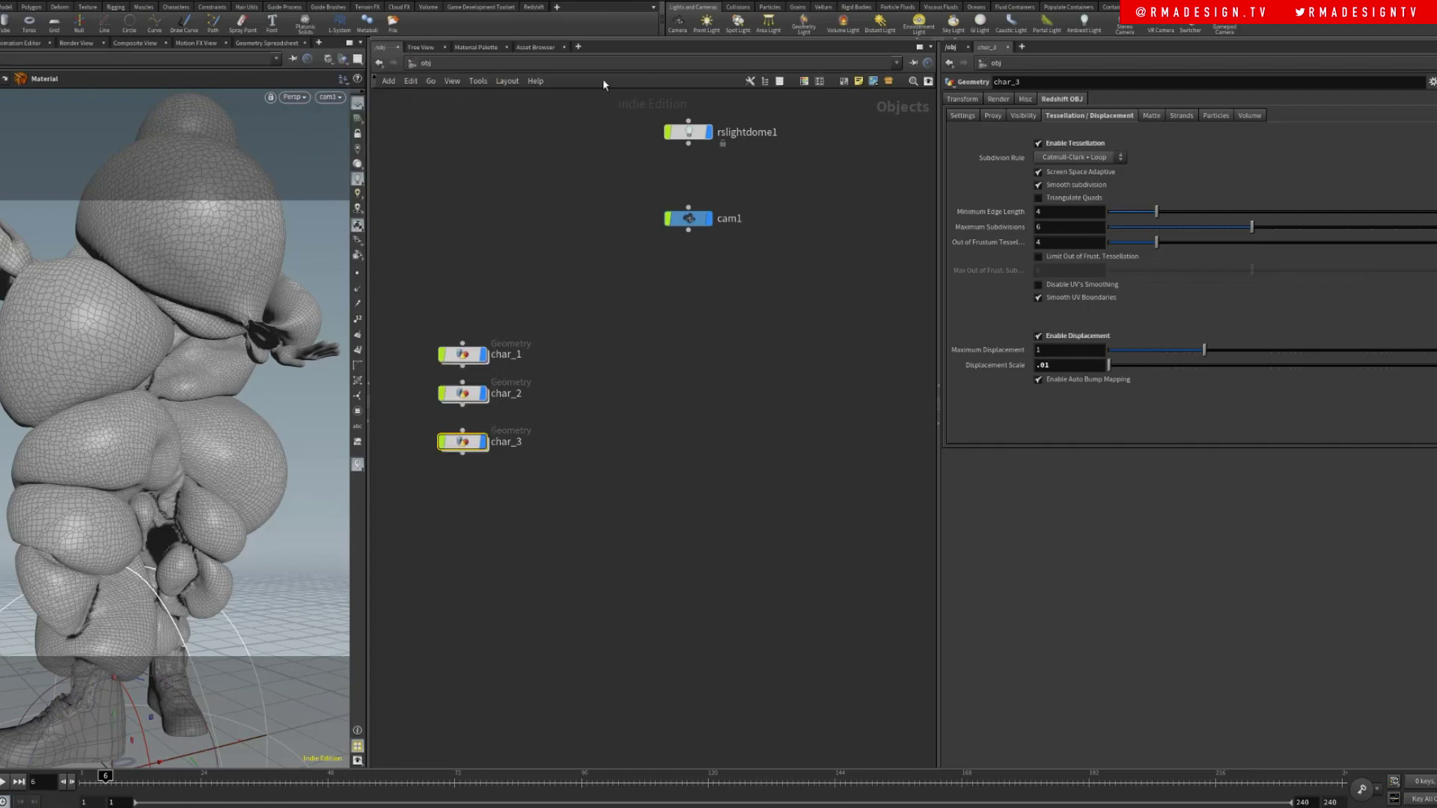
left_click(931, 46)
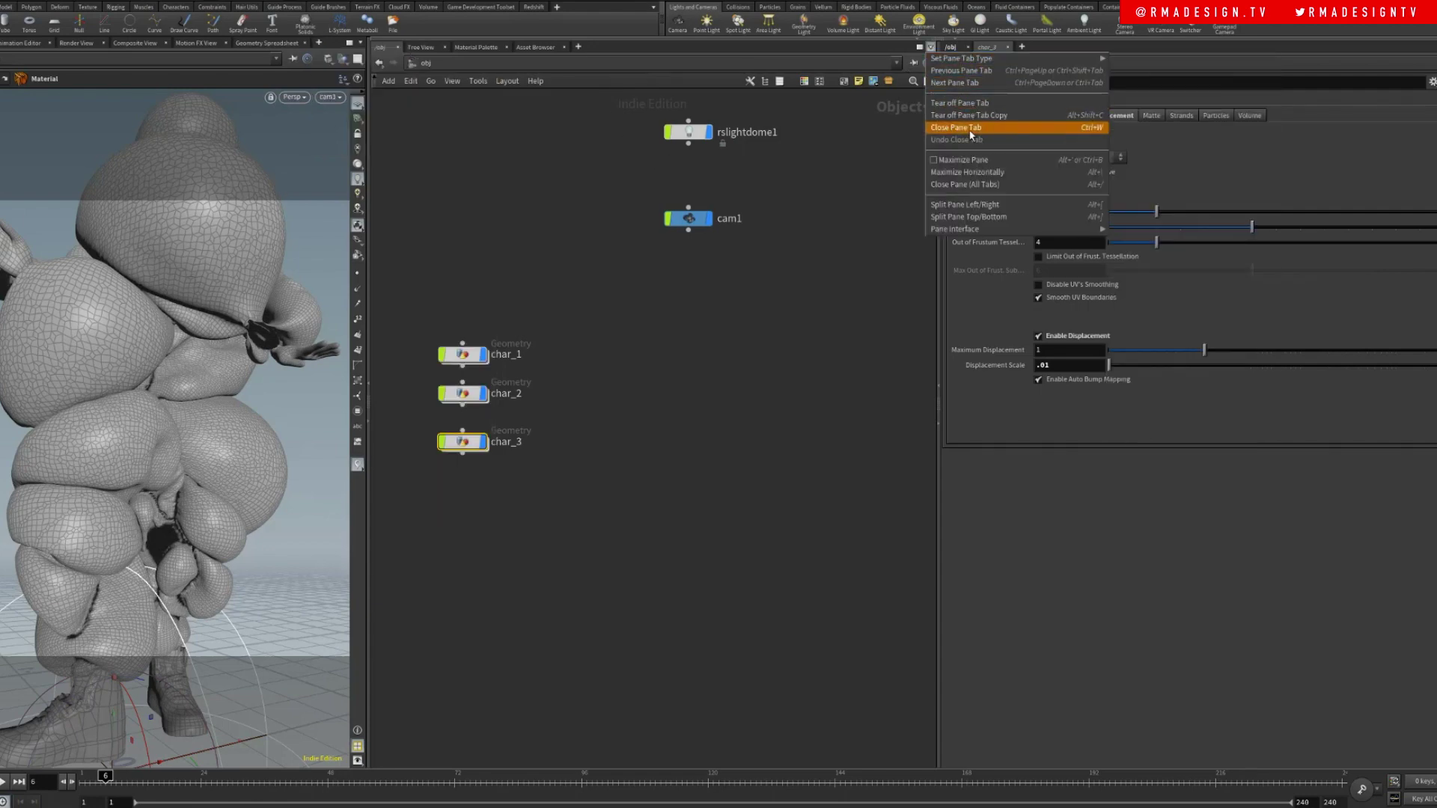
left_click(974, 210)
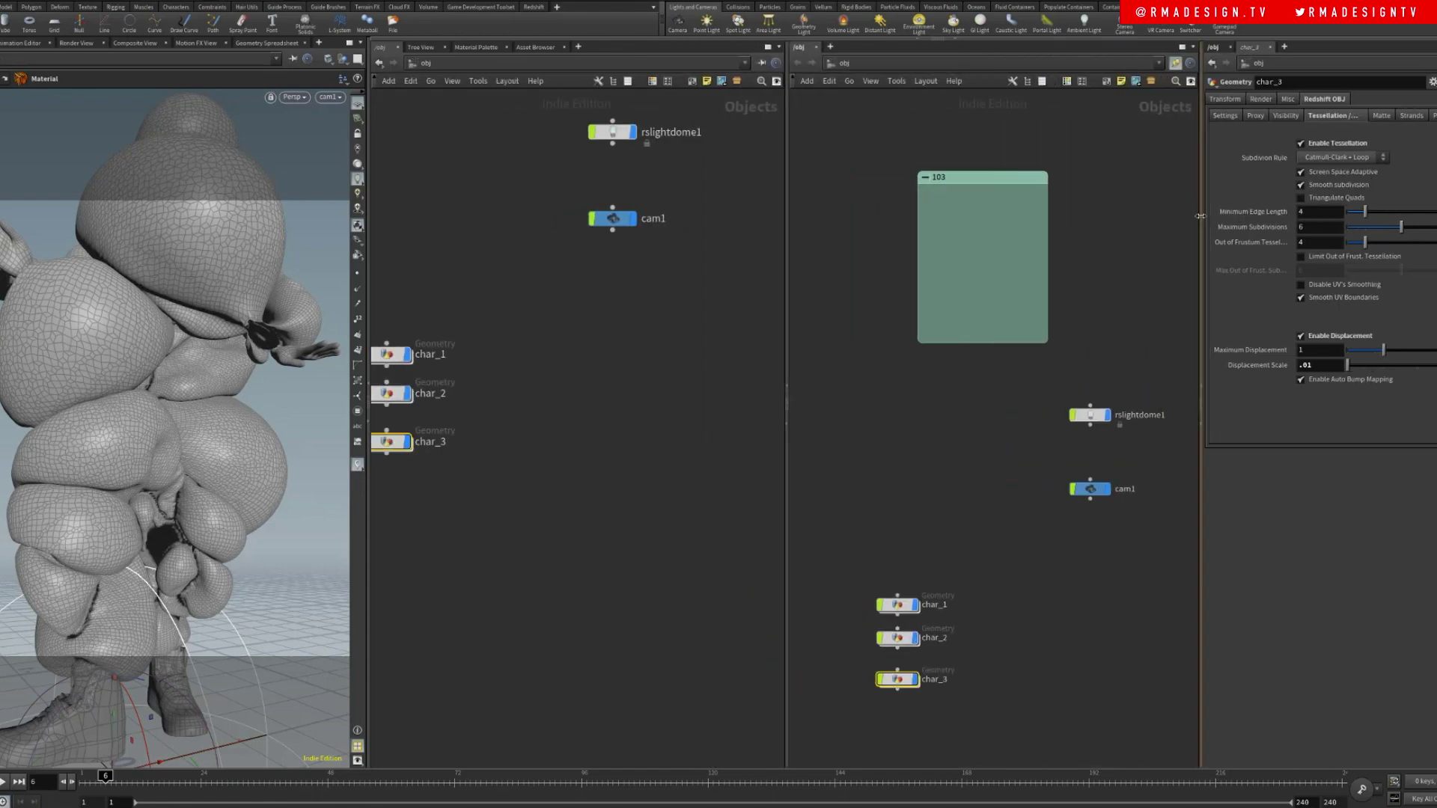
- Show the parameter dialog inside the new network view, collapse the separate parameter pane and rebalance the two network panes' widths
key("p")
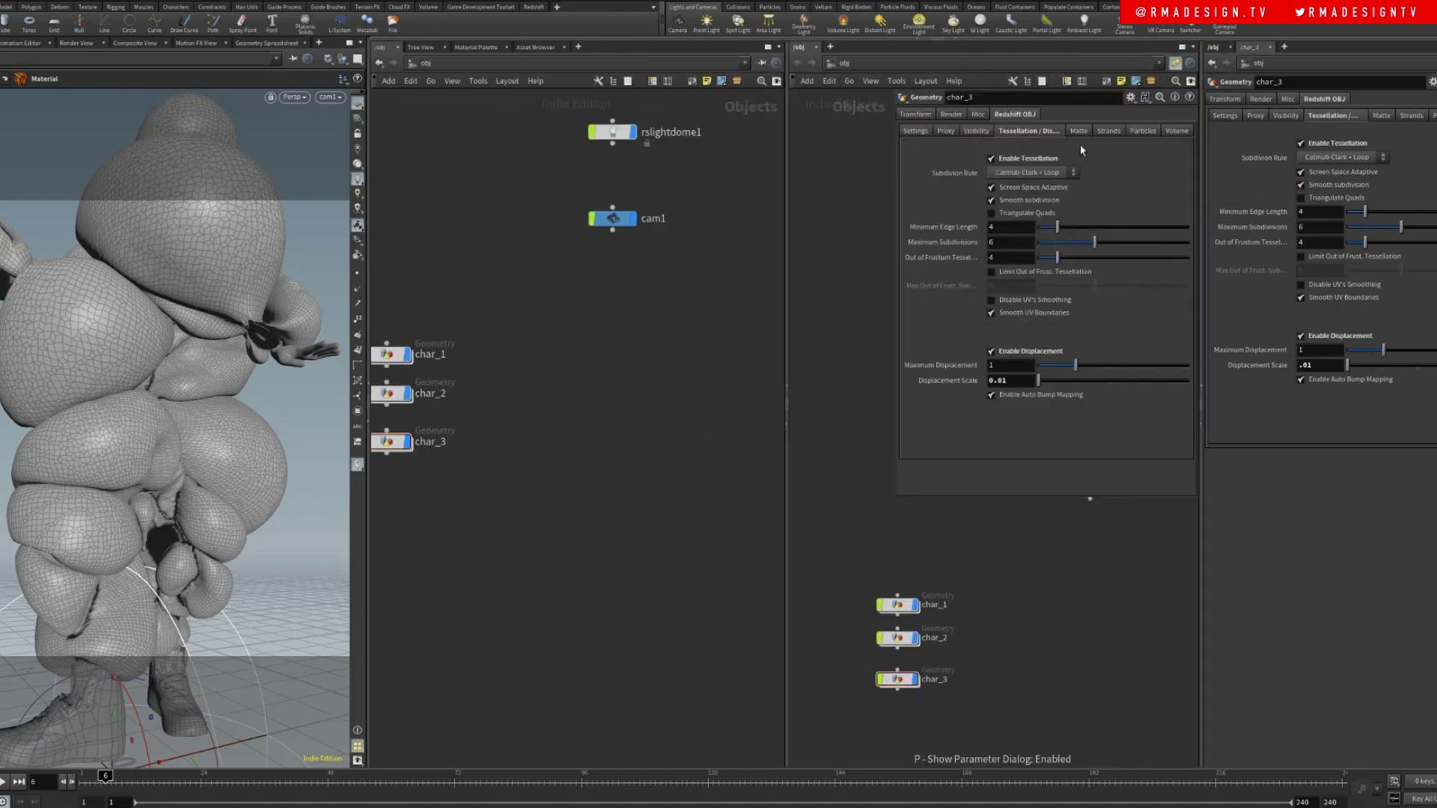
left_click(1203, 425)
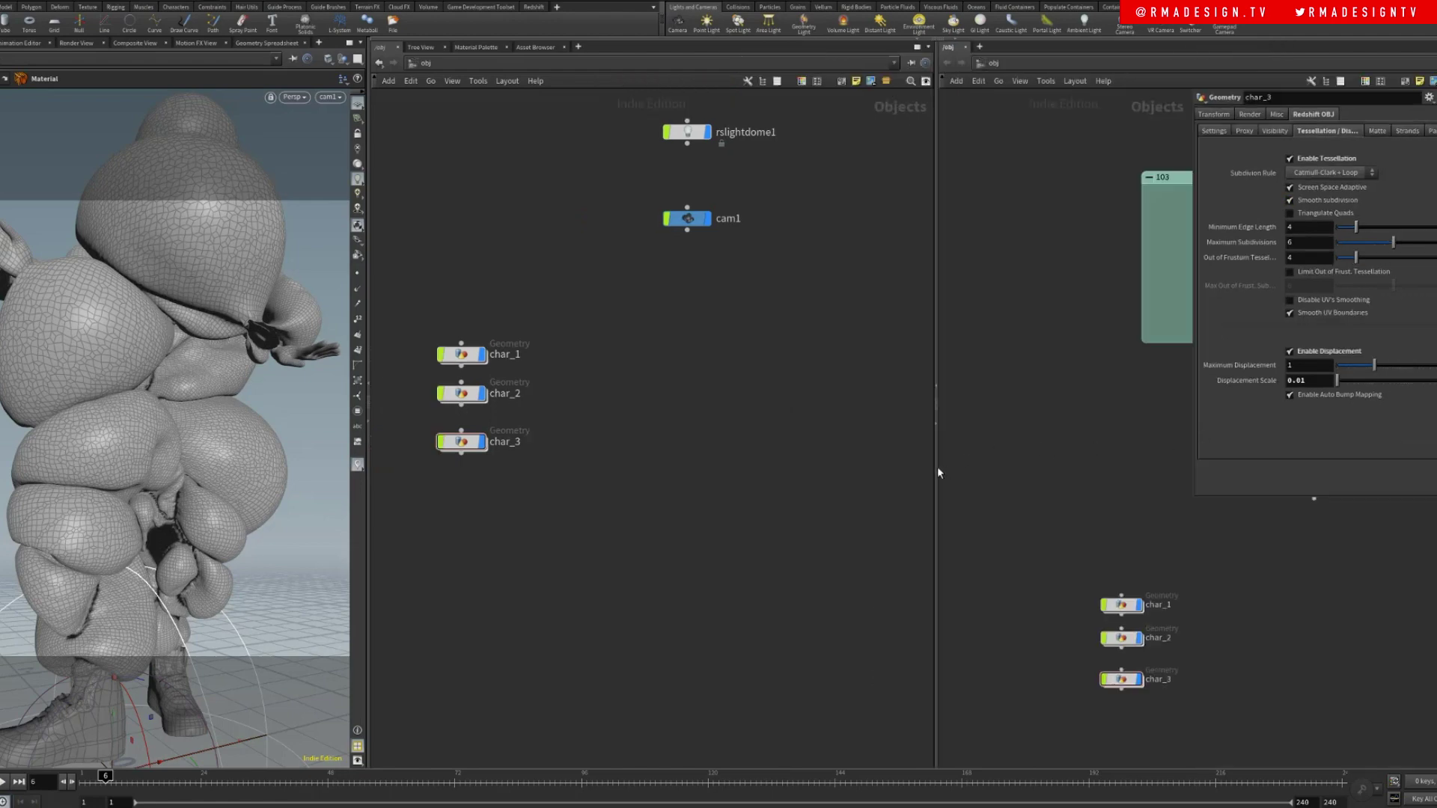
left_click_drag(938, 472, 812, 200)
- Pin the first network view at obj and switch the second one to the out network
left_click(801, 63)
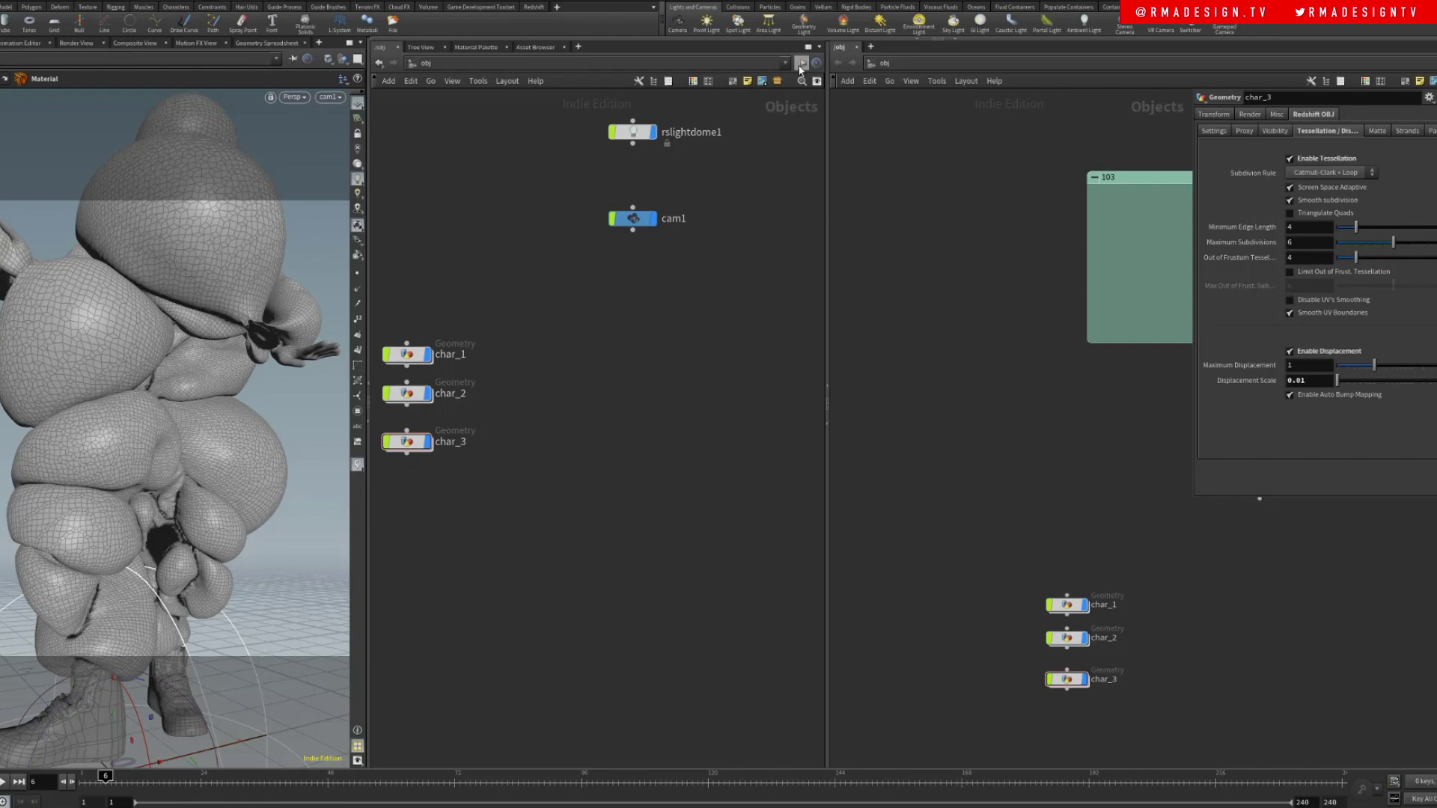
scroll(742, 320, "down", 3)
scroll(1043, 417, "down", 3)
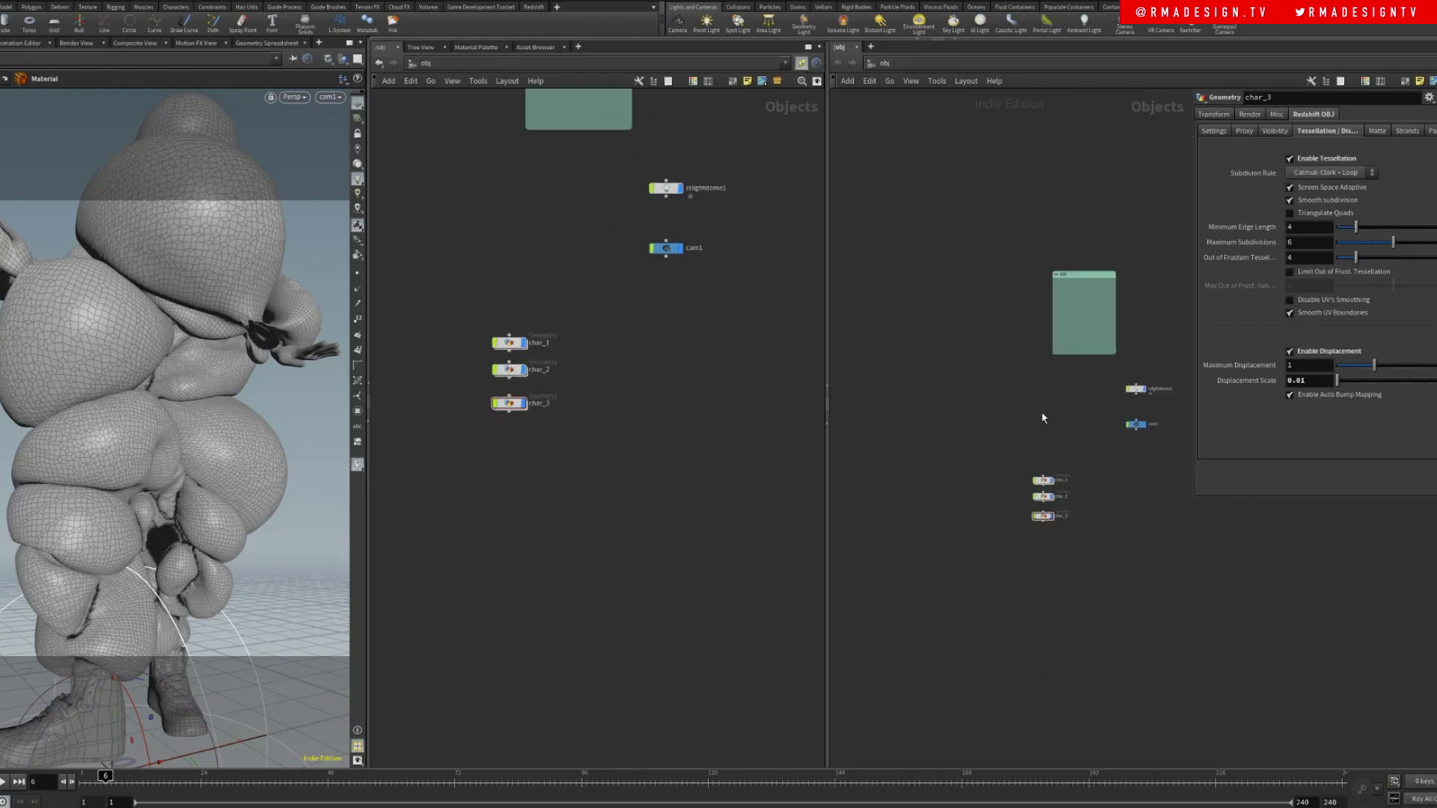
left_click(882, 66)
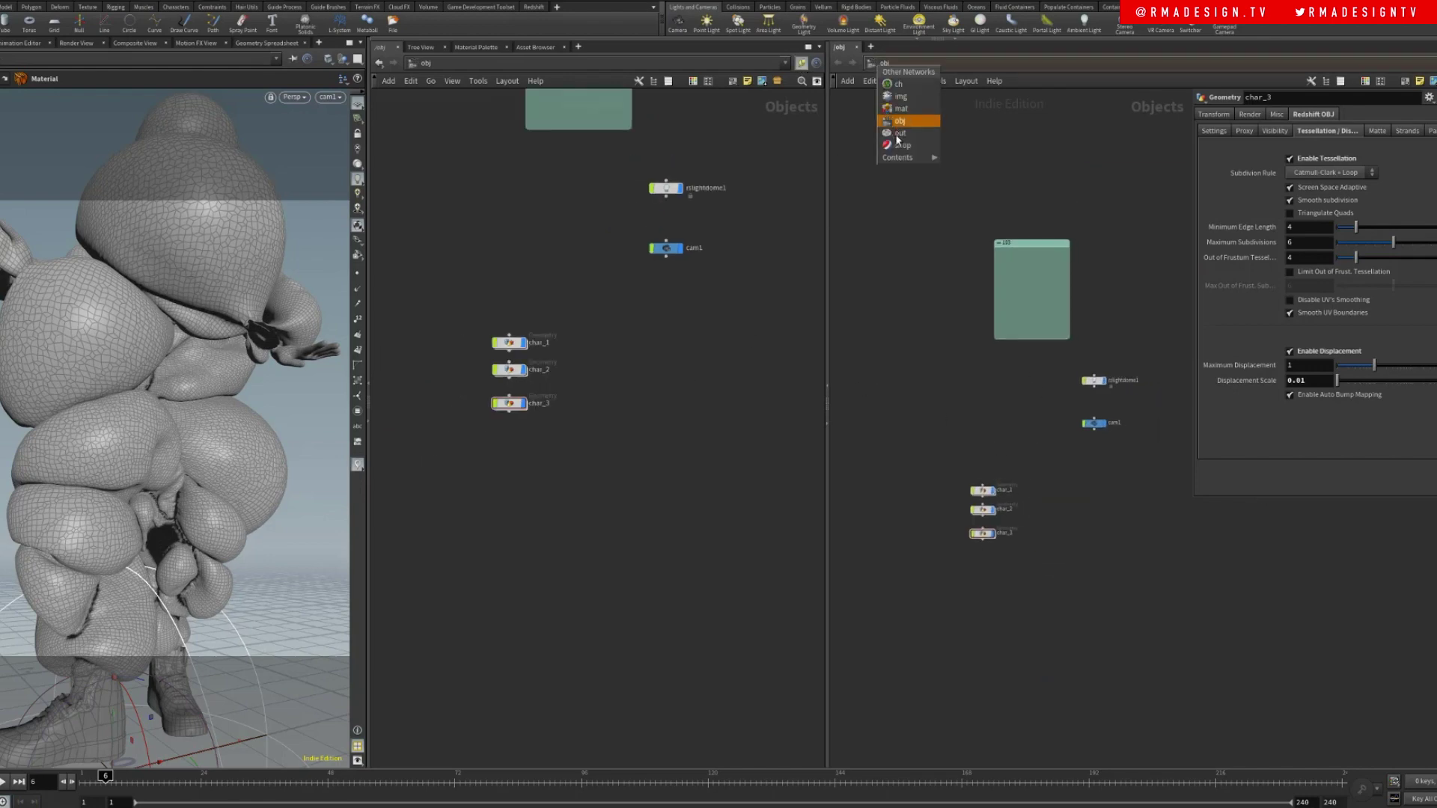
left_click(897, 140)
key("h")
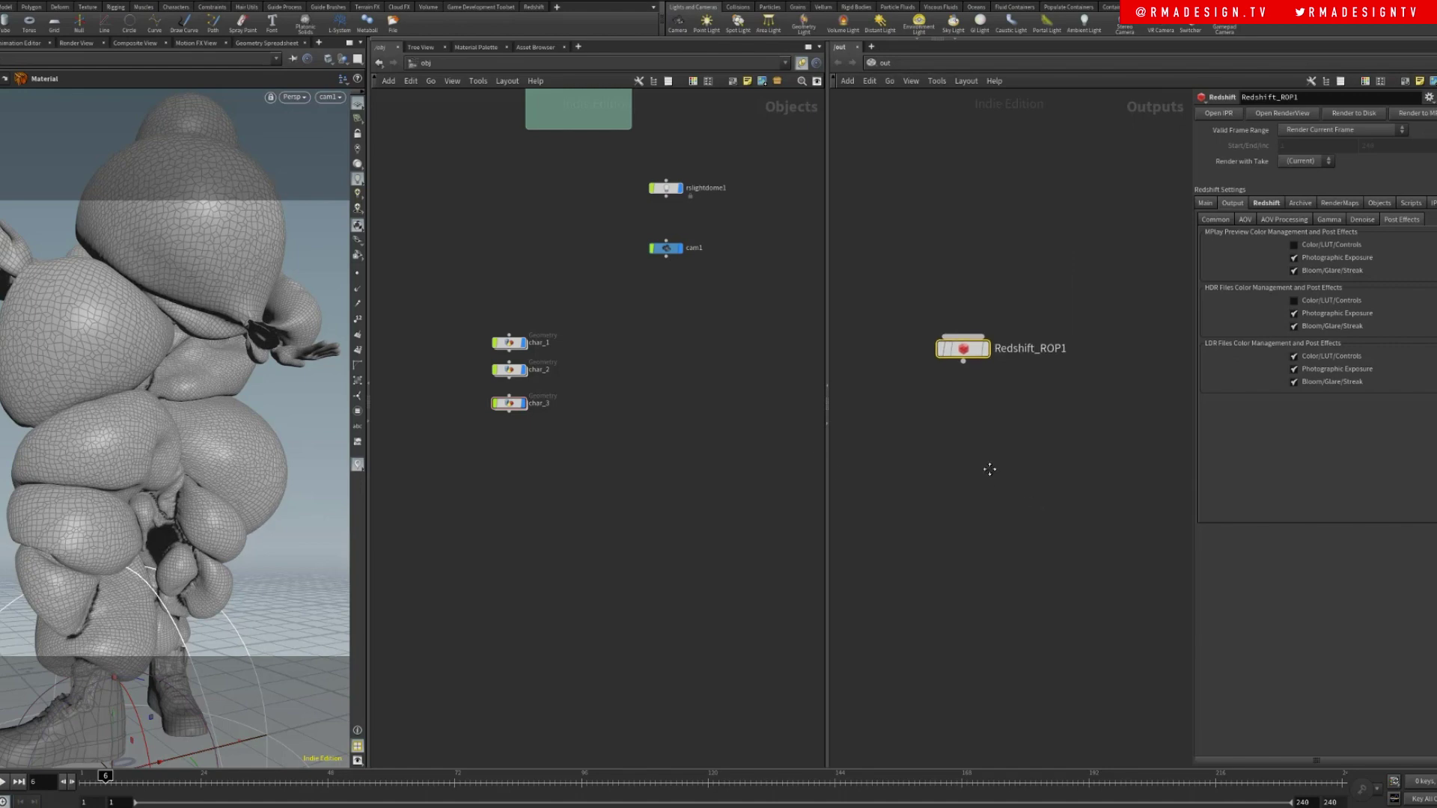
- Rename the Redshift_ROP1 node to char_1 and duplicate it below as char_2 and char_3
double_click(1031, 344)
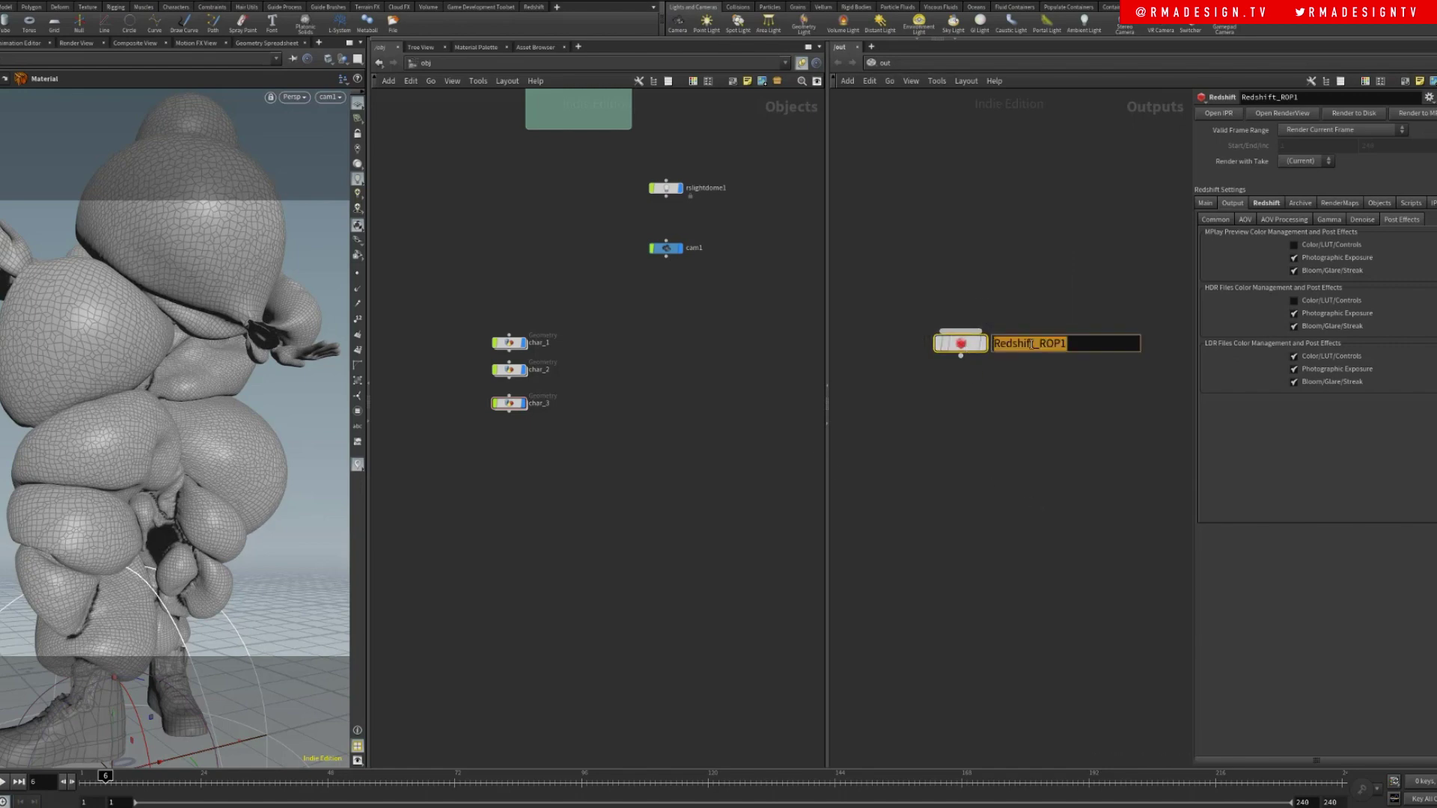
type("char")
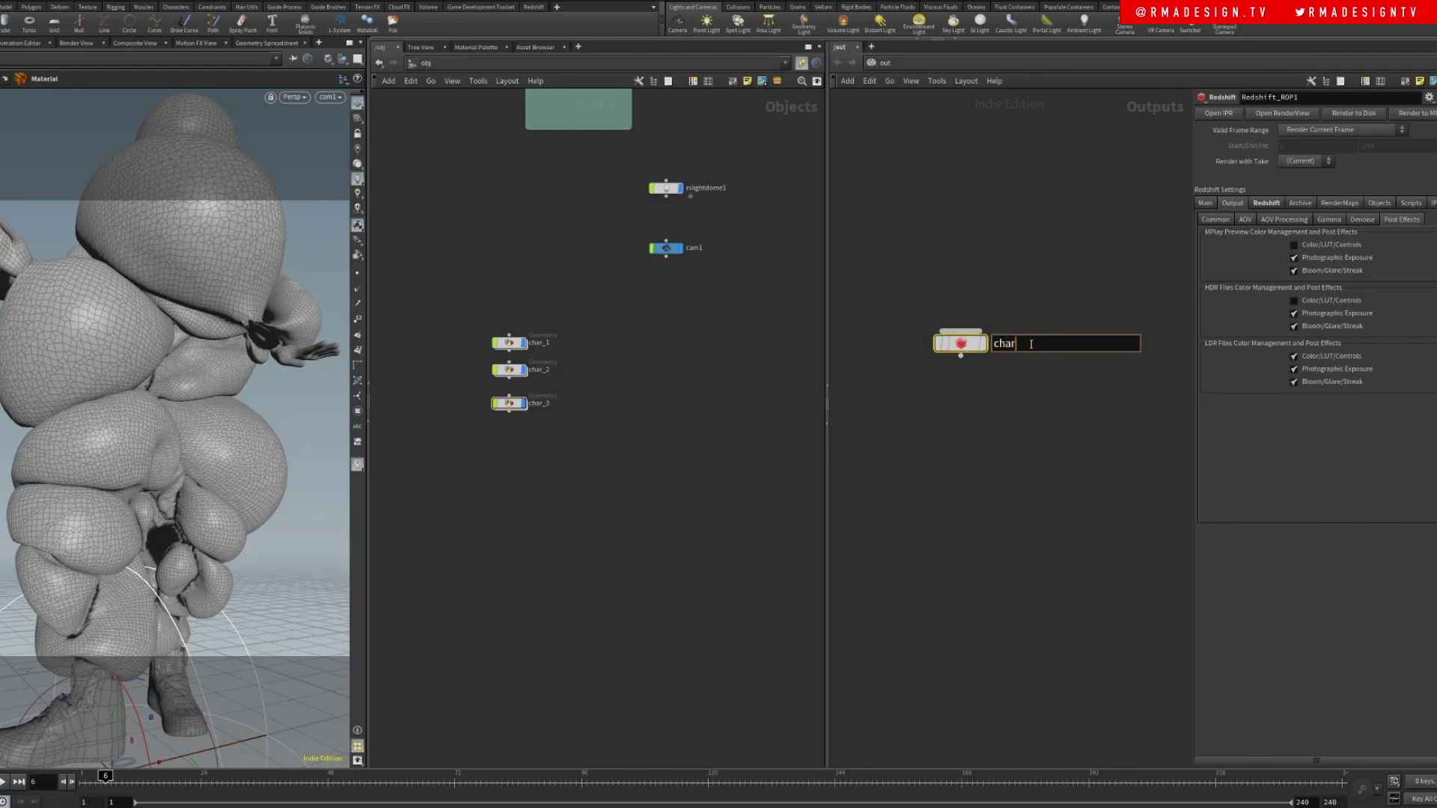
type("_1")
key("Return")
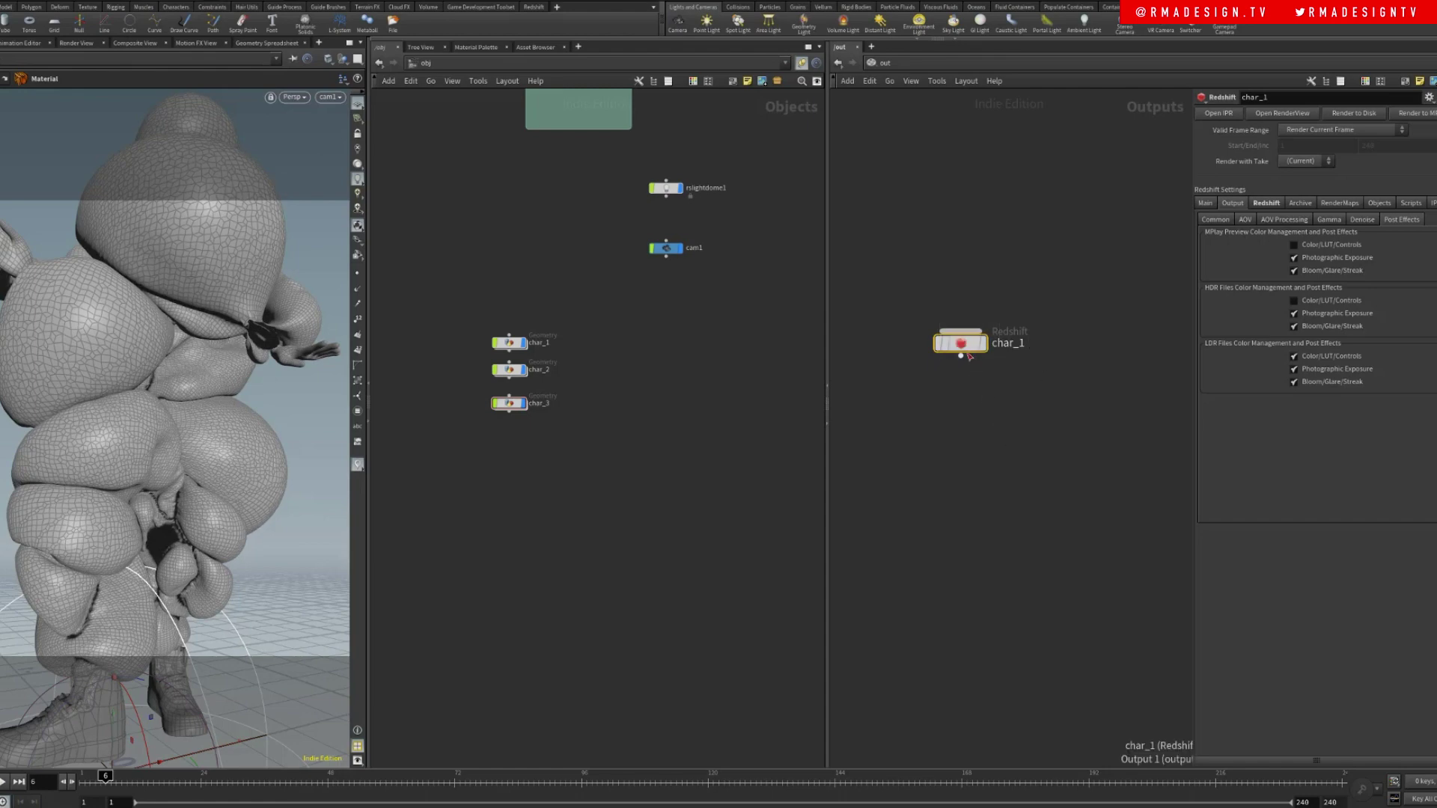
left_click_drag(965, 349, 957, 479, "alt")
- Hide the three character geometry objects and set the char_1 render node's Force Objects to /obj/char_1
scroll(525, 315, "up", 5)
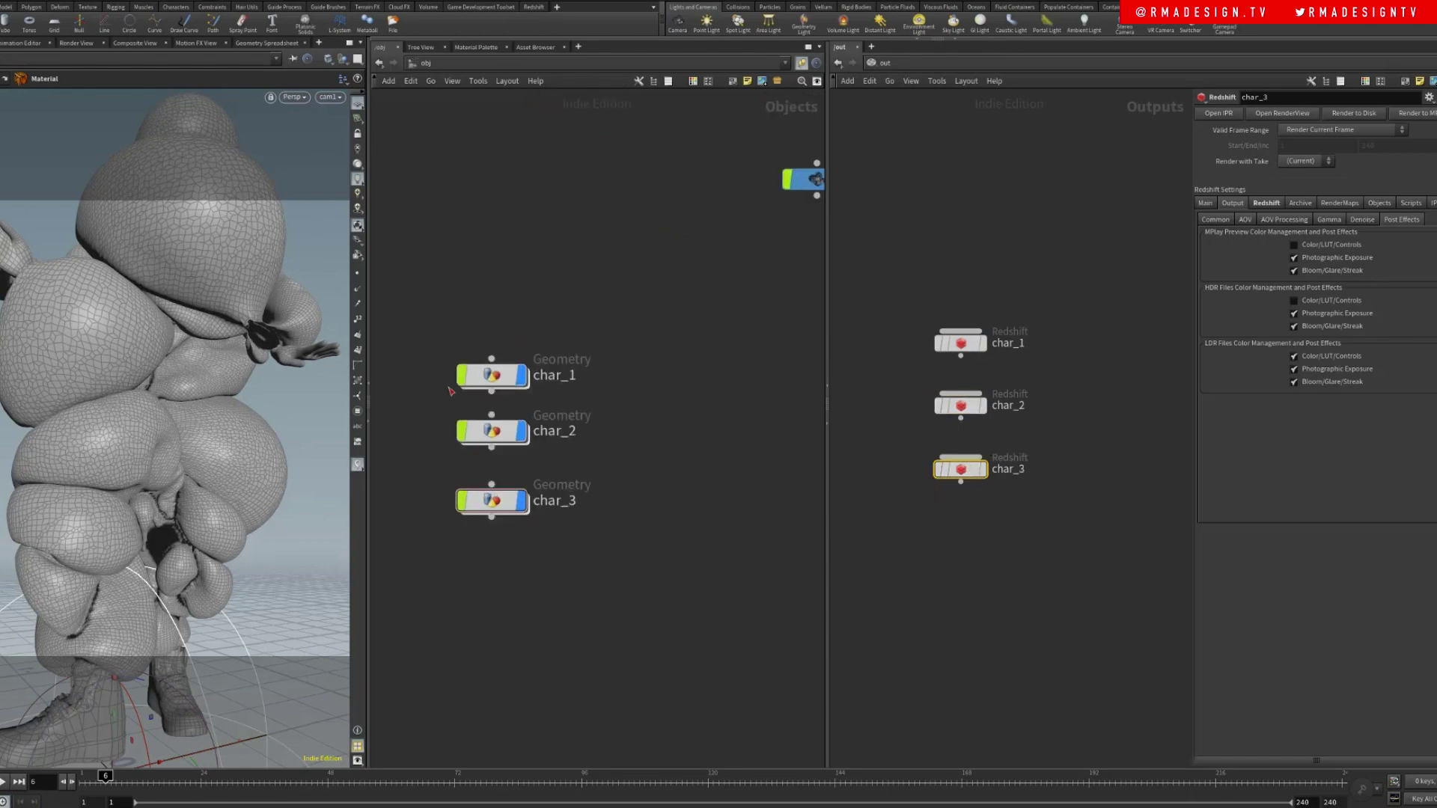
left_click_drag(466, 257, 540, 621)
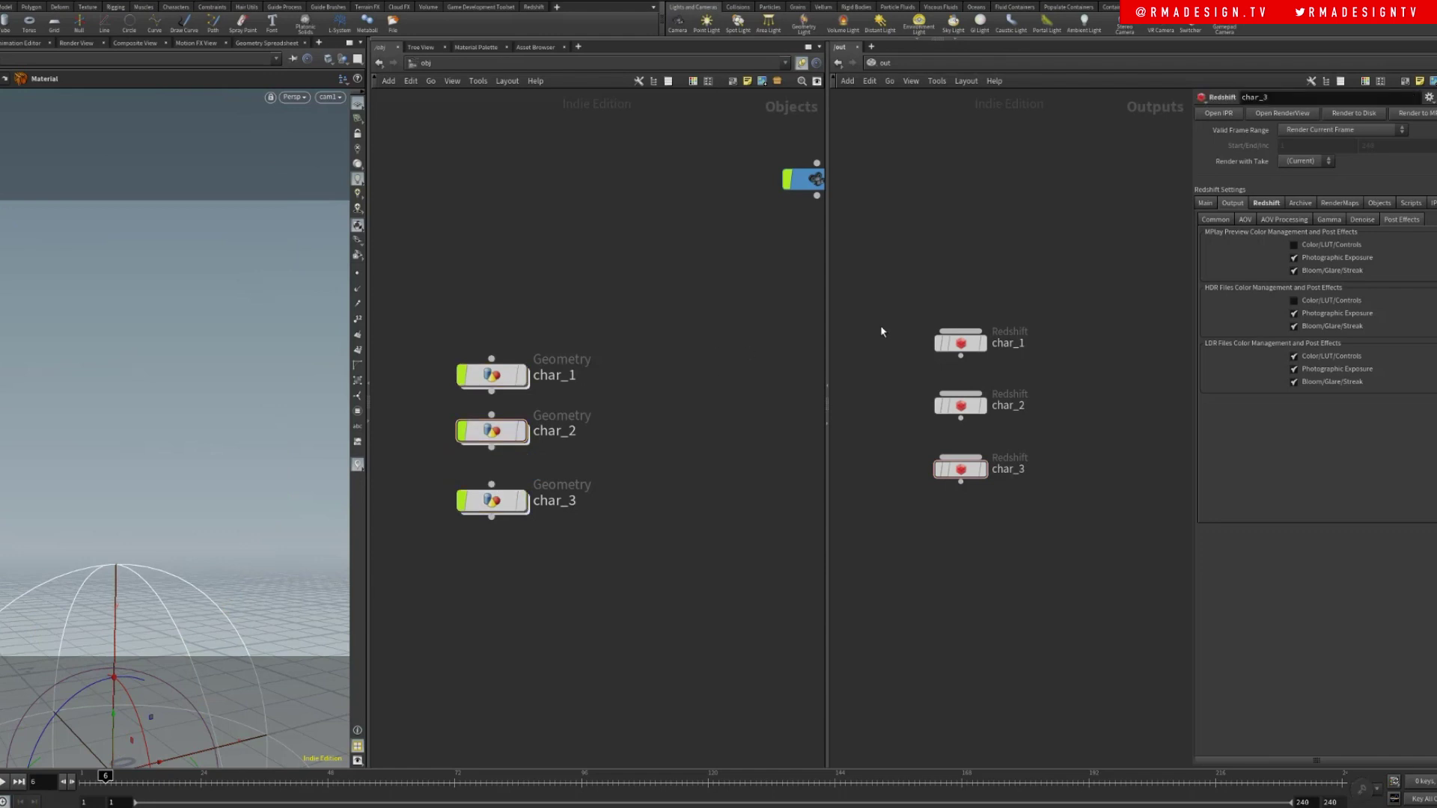
left_click_drag(931, 289, 1060, 360)
left_click(1379, 203)
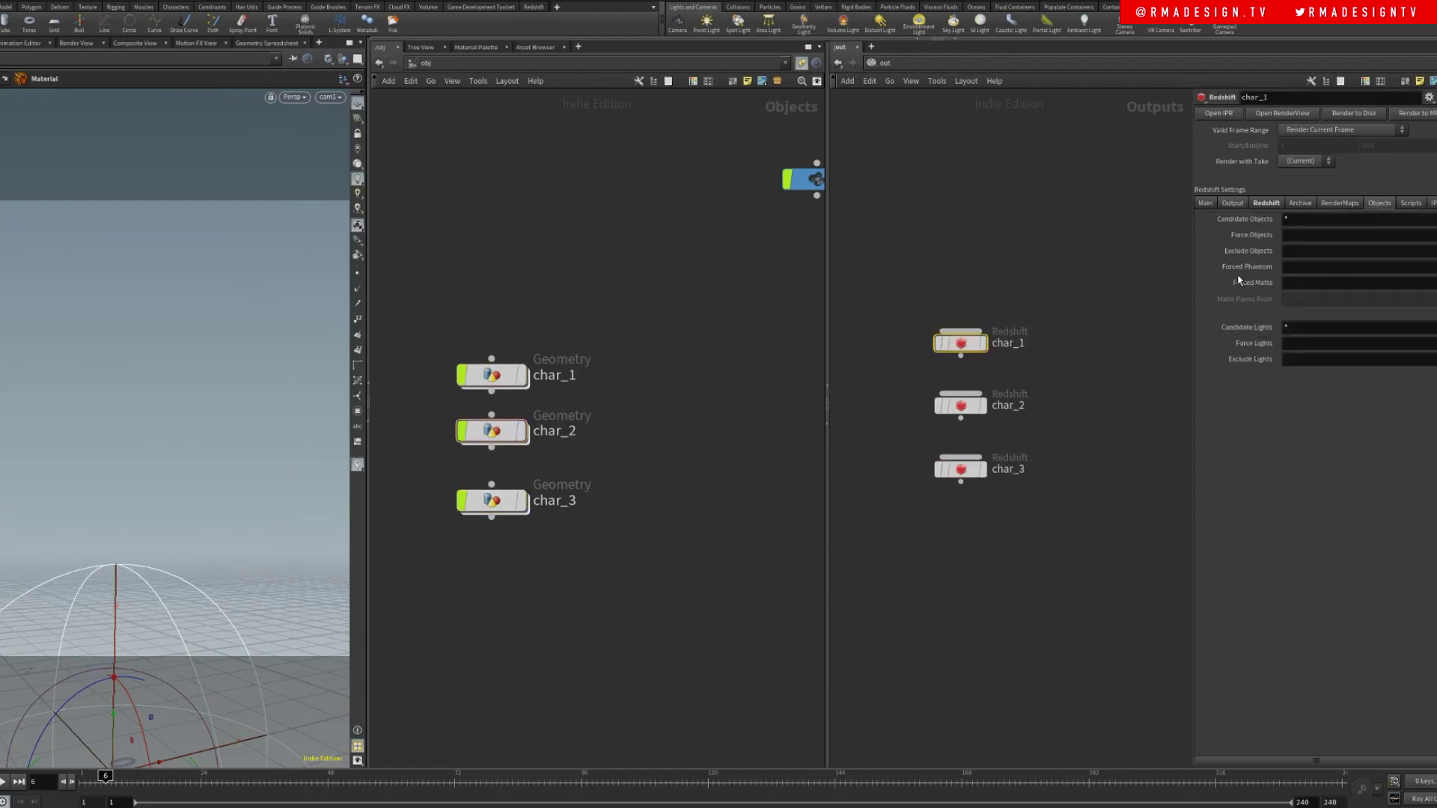
left_click_drag(491, 375, 1332, 238)
- Set Force Objects to /obj/char_2 on the char_2 render node and to /obj/char_3 on the char_3 render node
left_click_drag(899, 285, 1072, 388)
left_click(944, 410)
left_click_drag(504, 433, 1321, 236)
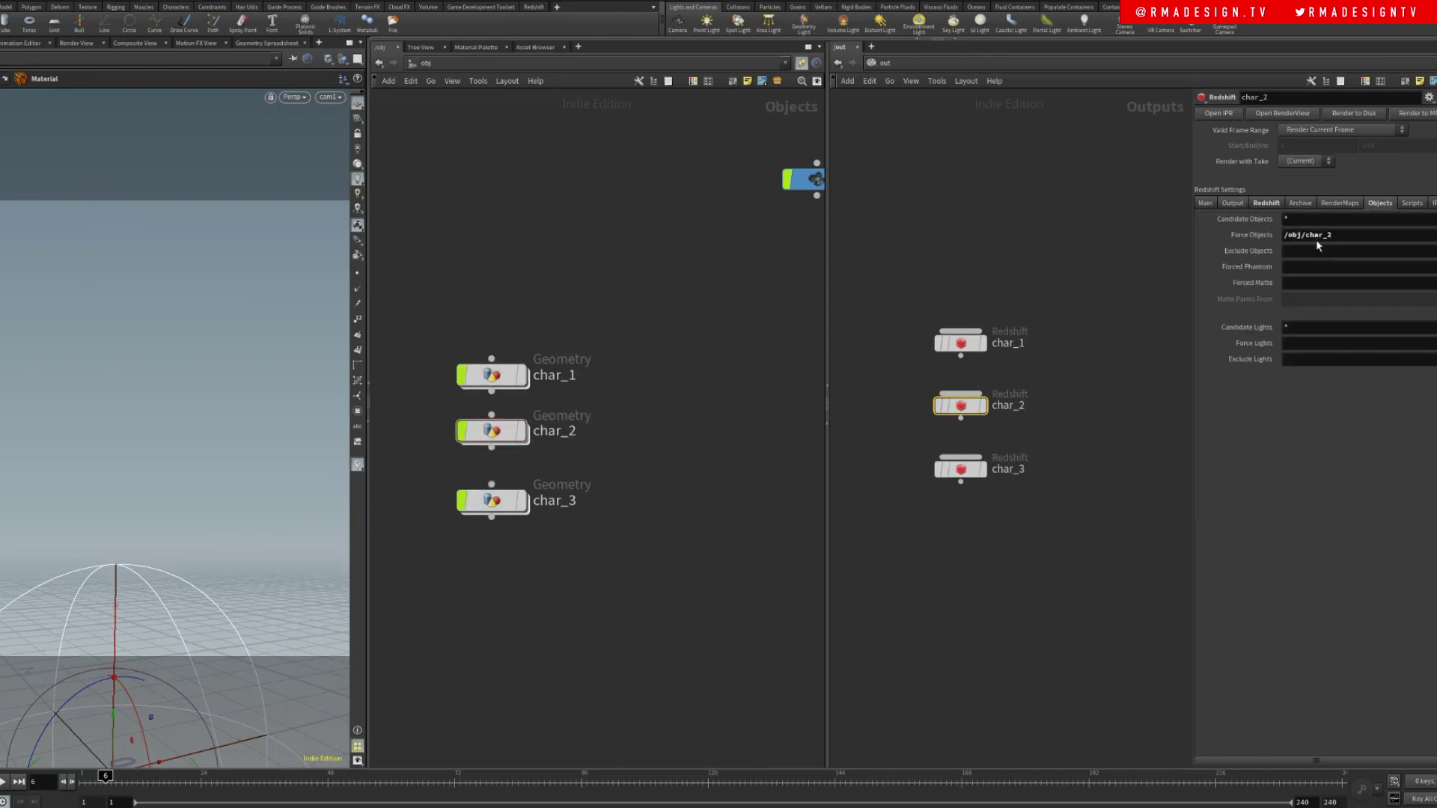
left_click_drag(1078, 432, 887, 503)
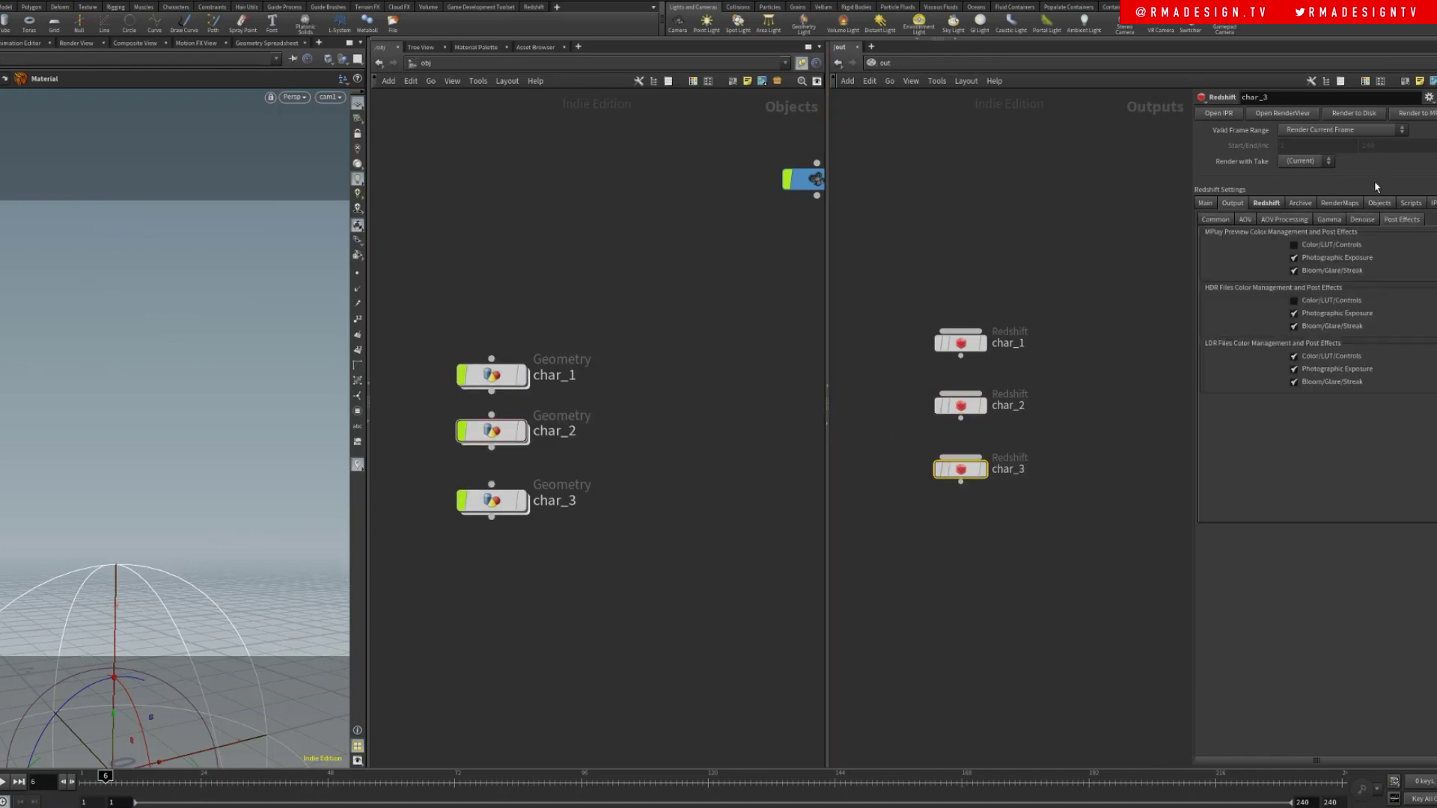
left_click(1379, 203)
left_click_drag(491, 500, 1345, 237)
- Turn off Non-blocking Current Frame Rendering for all three Redshift render nodes at once
left_click_drag(995, 494, 1008, 546)
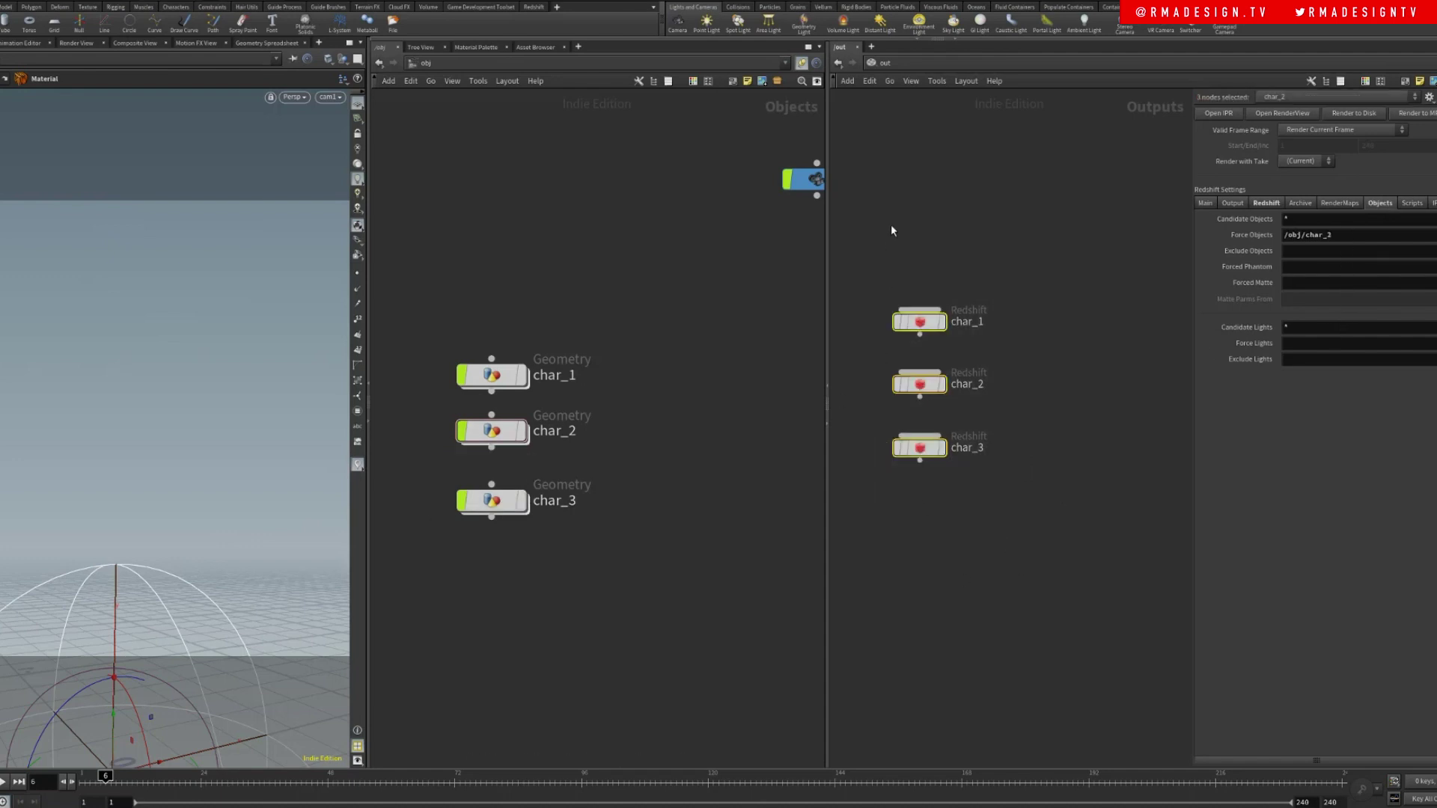
left_click(1205, 203)
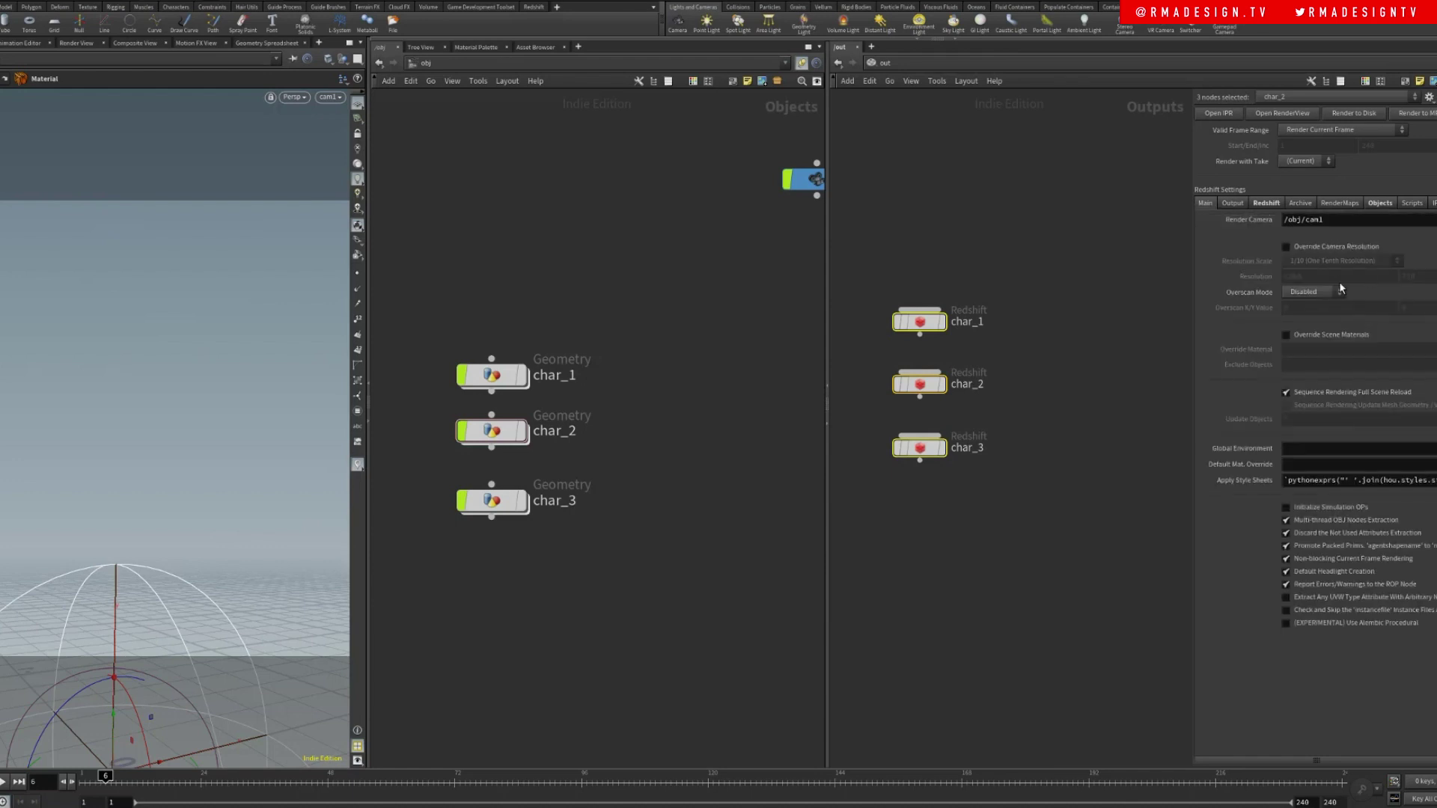
left_click(1318, 558)
- Add a Merge node to the out network and connect the char_1, char_2 and char_3 render nodes to it
middle_click_drag(1069, 573, 1032, 593)
left_click(1052, 526)
key("Tab")
type("me")
key("Return")
left_click(1052, 524)
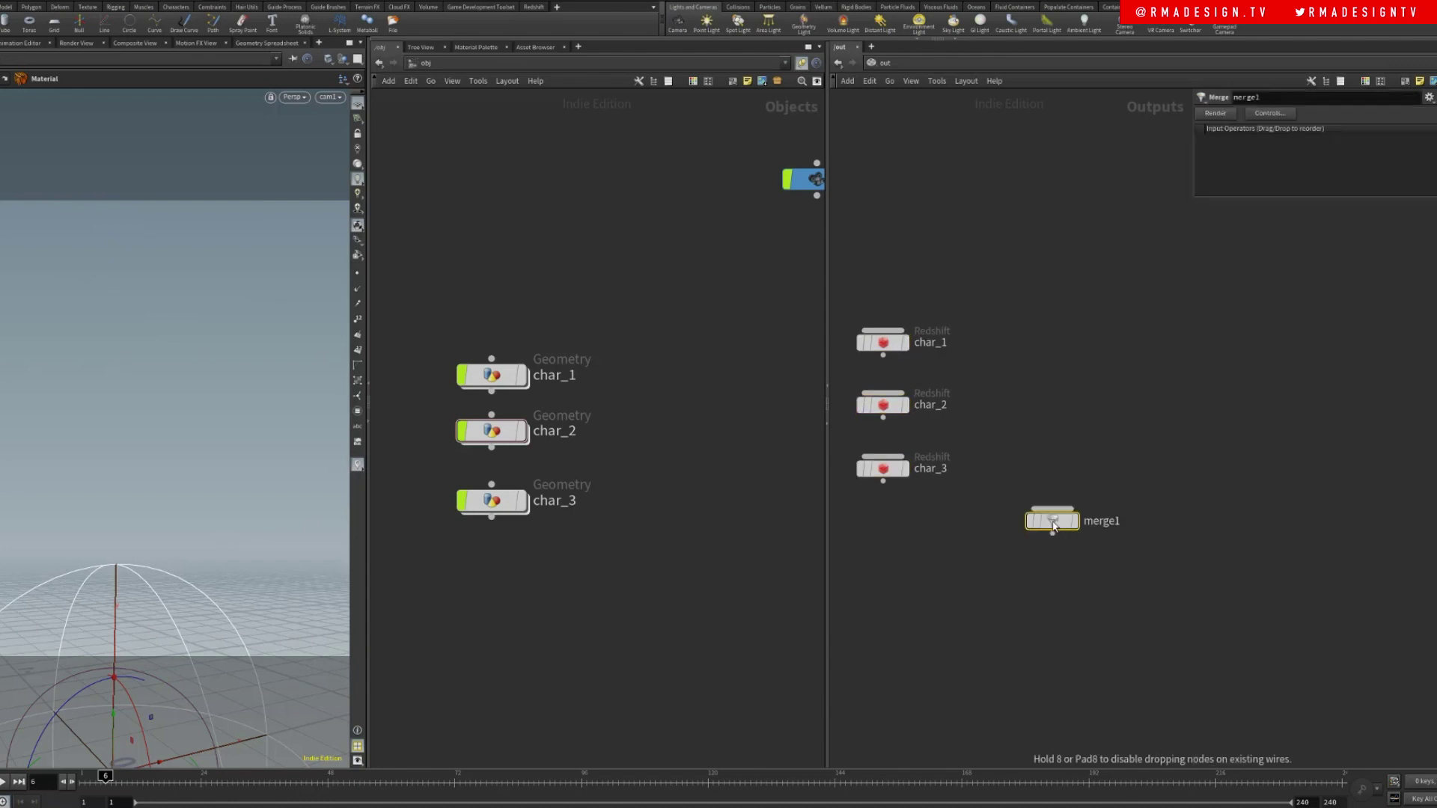
left_click(1053, 523)
left_click_drag(854, 237, 933, 587)
left_click(877, 359)
left_click(1053, 509)
middle_click_drag(1190, 507, 1149, 482)
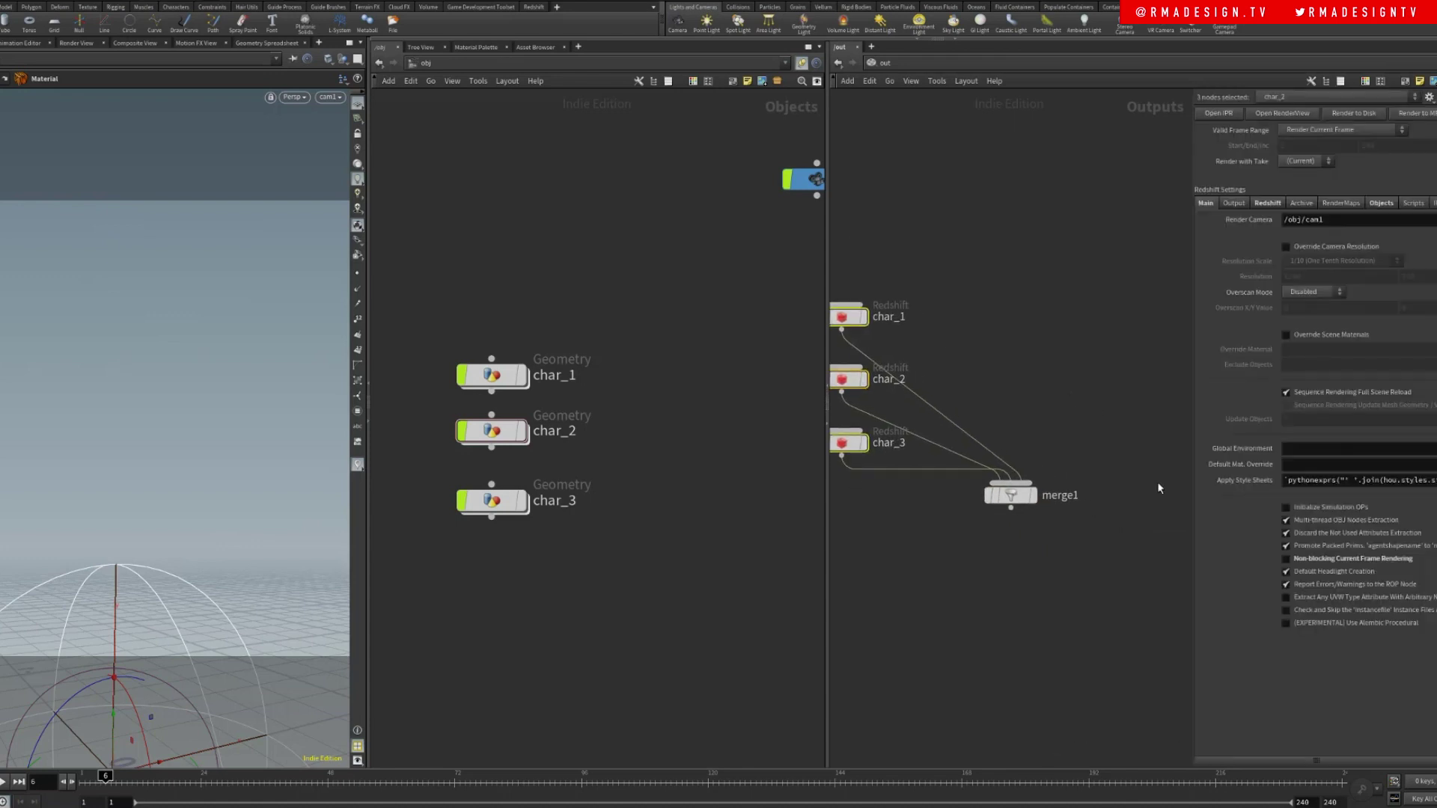
- Set the merge1 node's dependency render order to Node by Node in its render controls and close the dialog
left_click_drag(1167, 444, 972, 557)
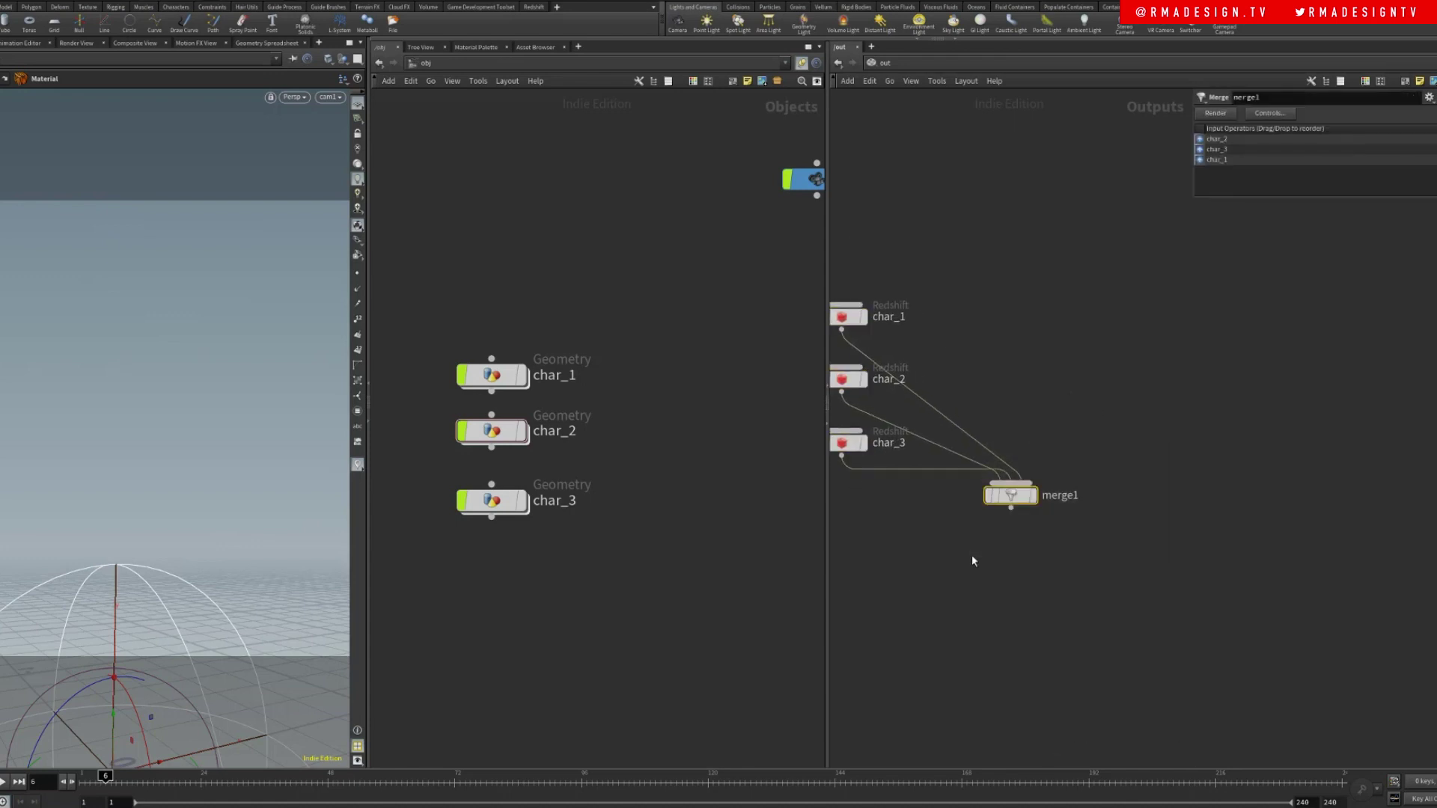
left_click(1270, 113)
left_click_drag(1332, 1, 730, 204)
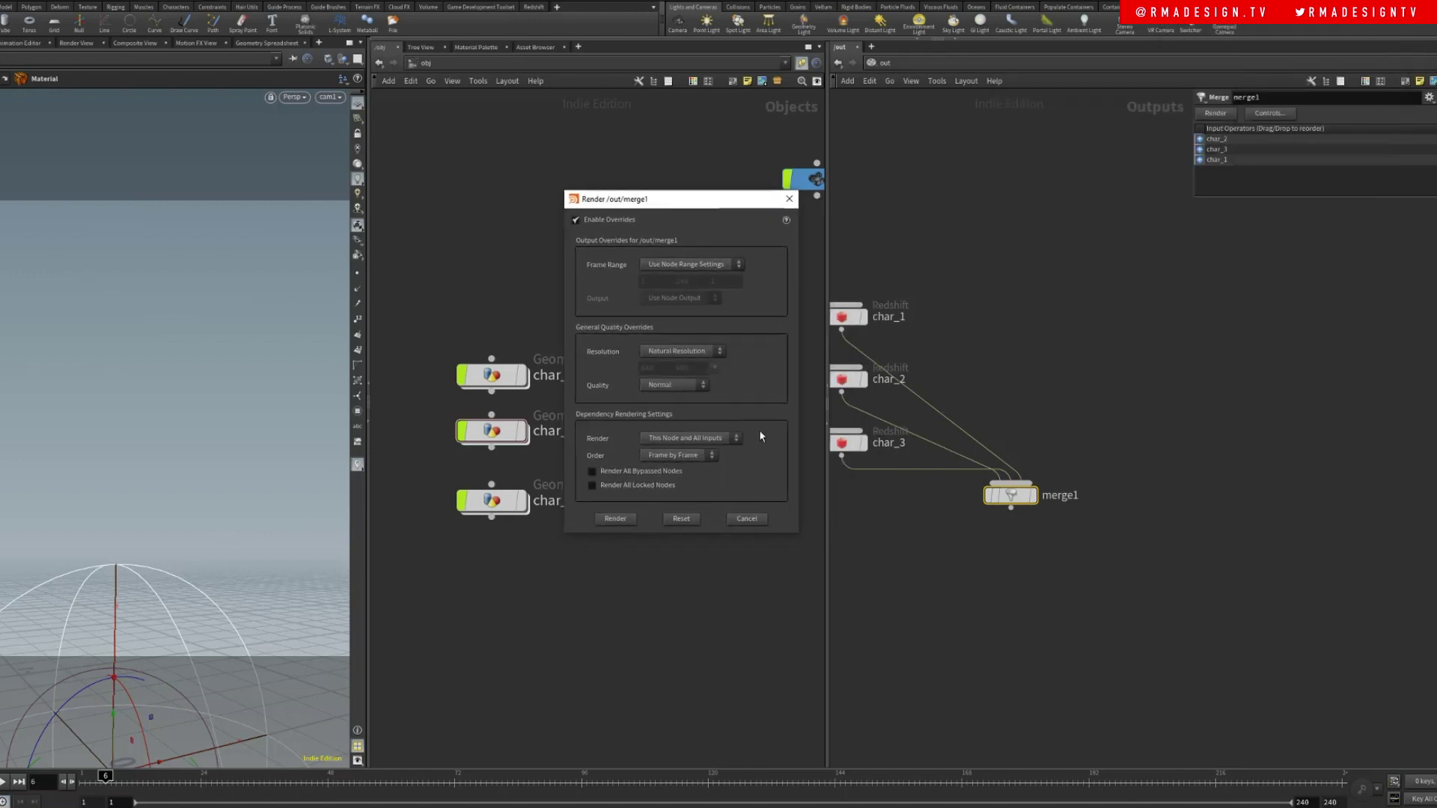
left_click(704, 458)
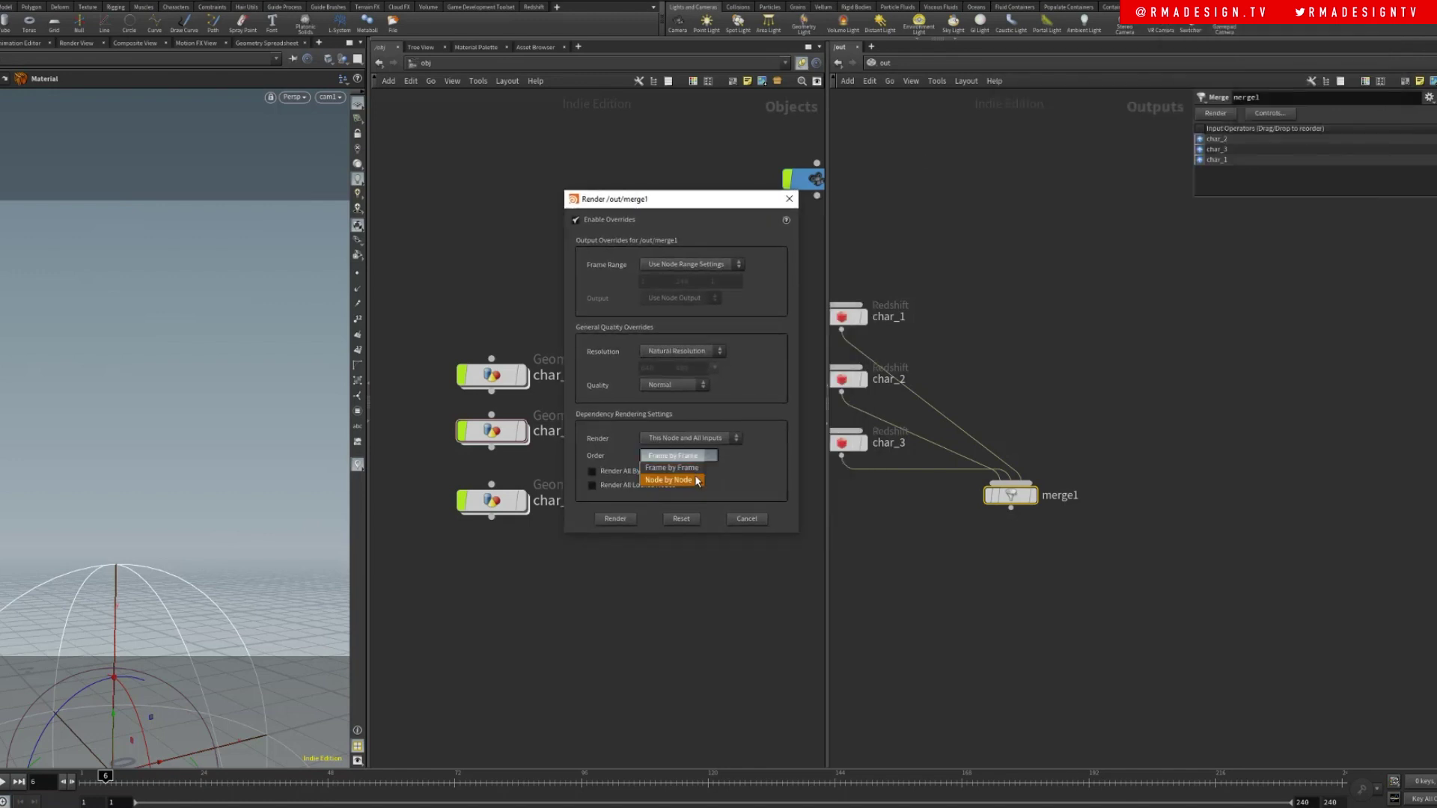
left_click(774, 456)
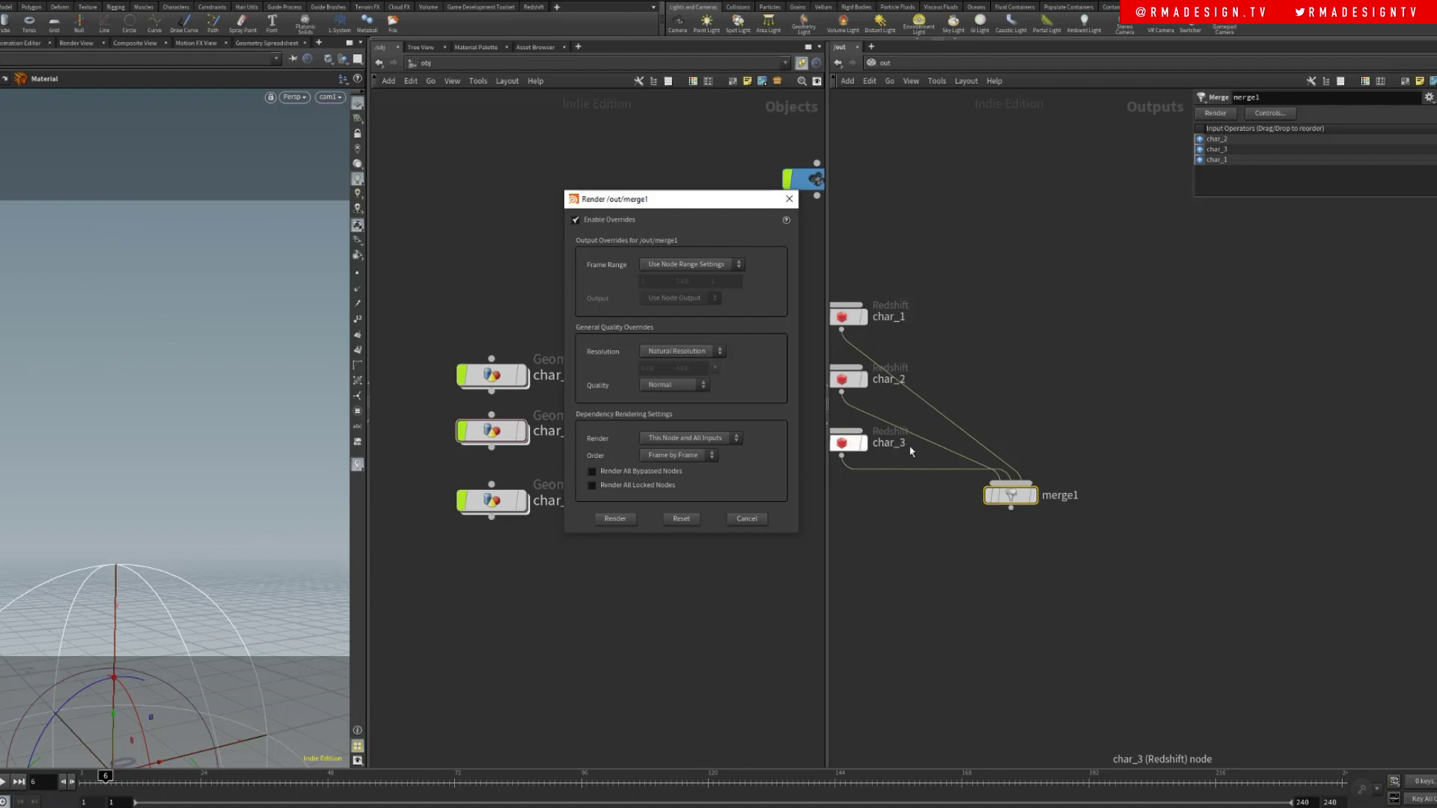
left_click(716, 439)
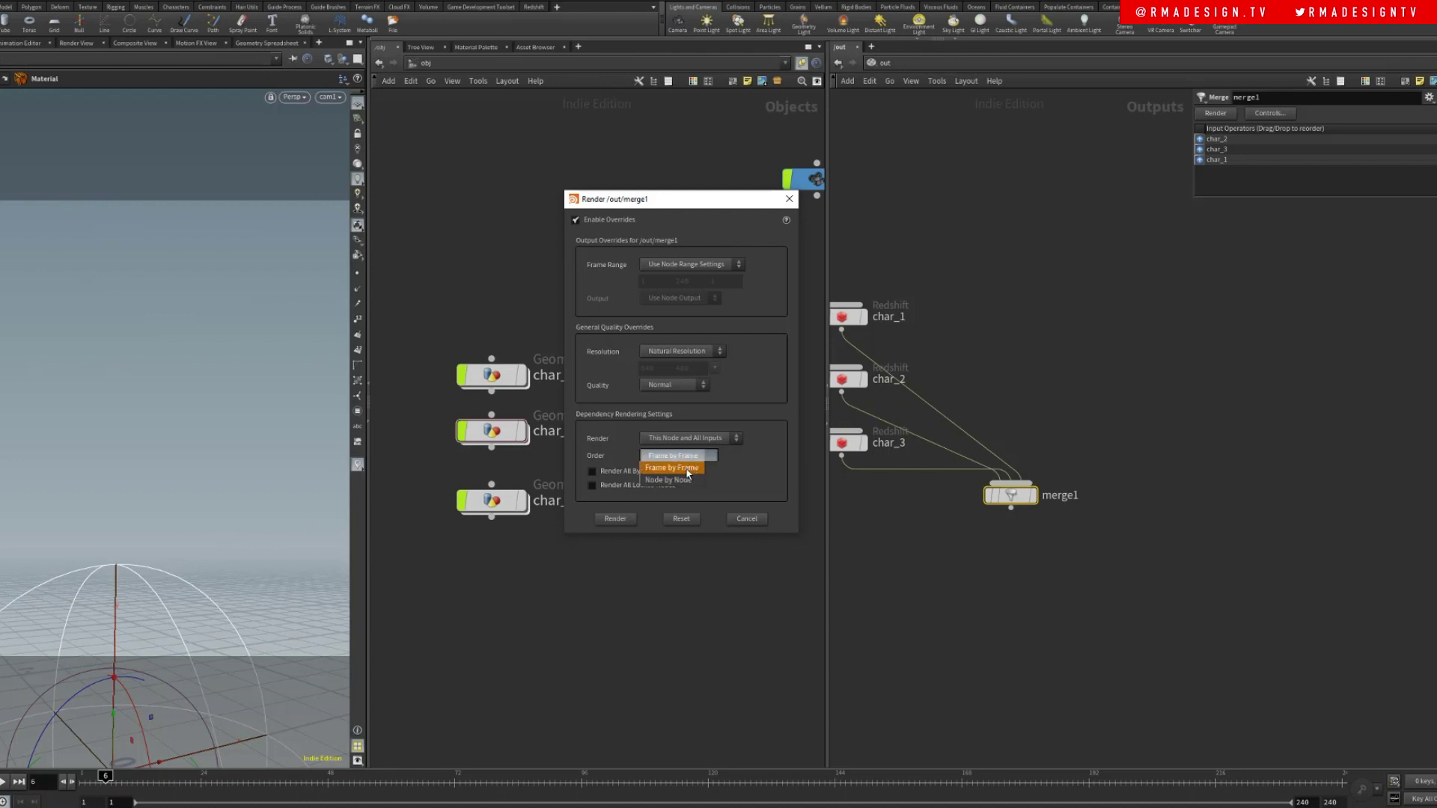
left_click(685, 462)
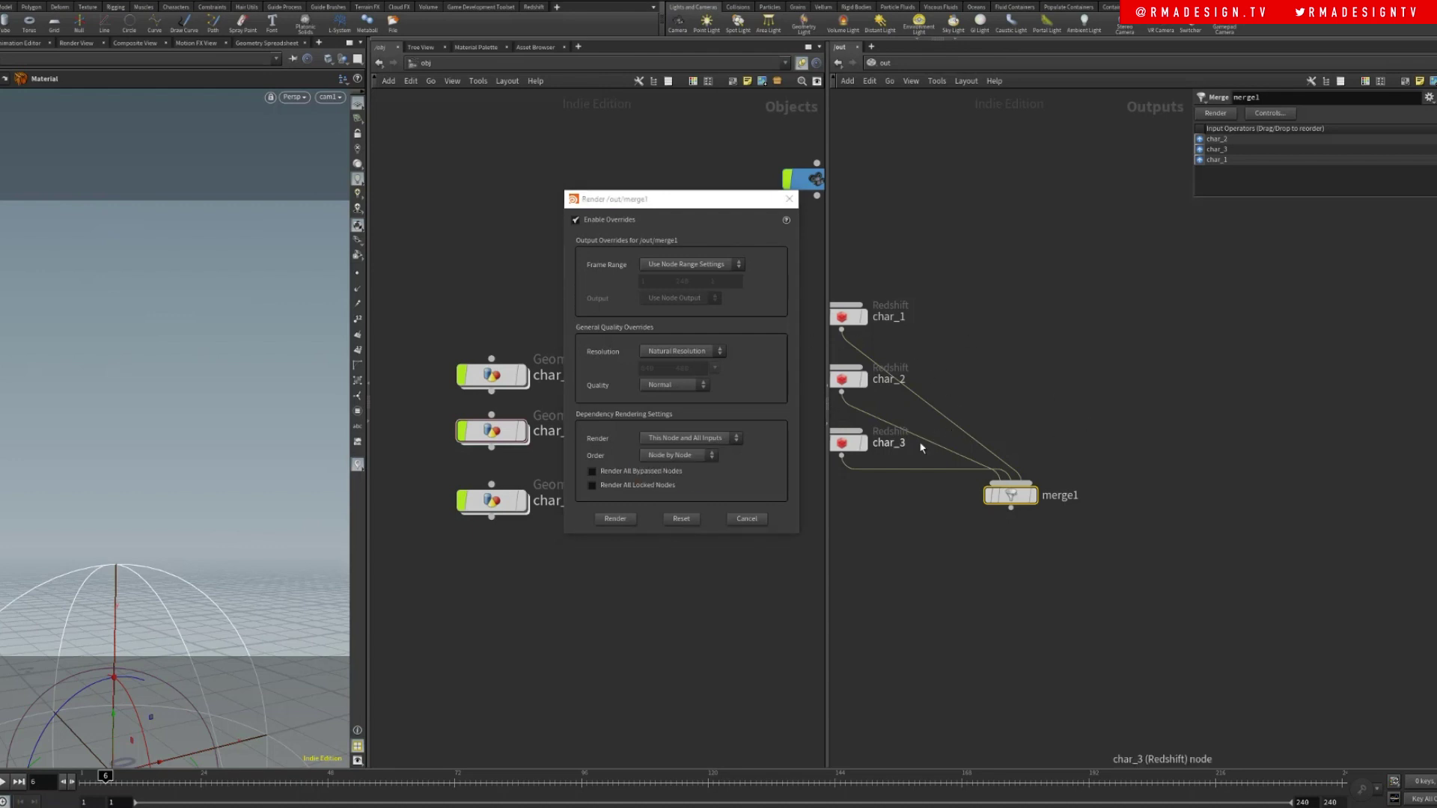
left_click(789, 198)
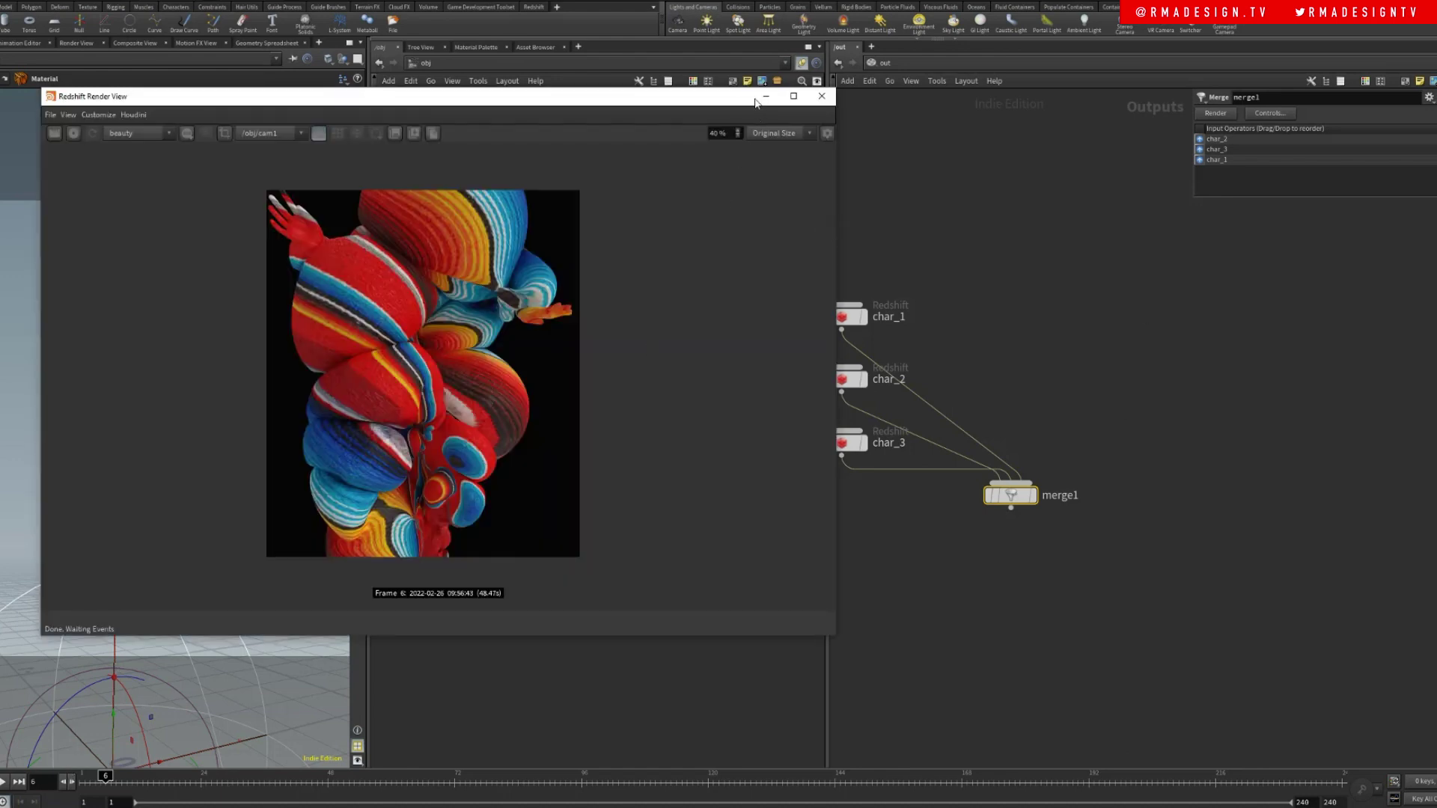
- Move the Redshift Render View aside and make it render the char_1 ROP
left_click_drag(755, 103, 702, 115)
middle_click_drag(1156, 404, 1279, 421)
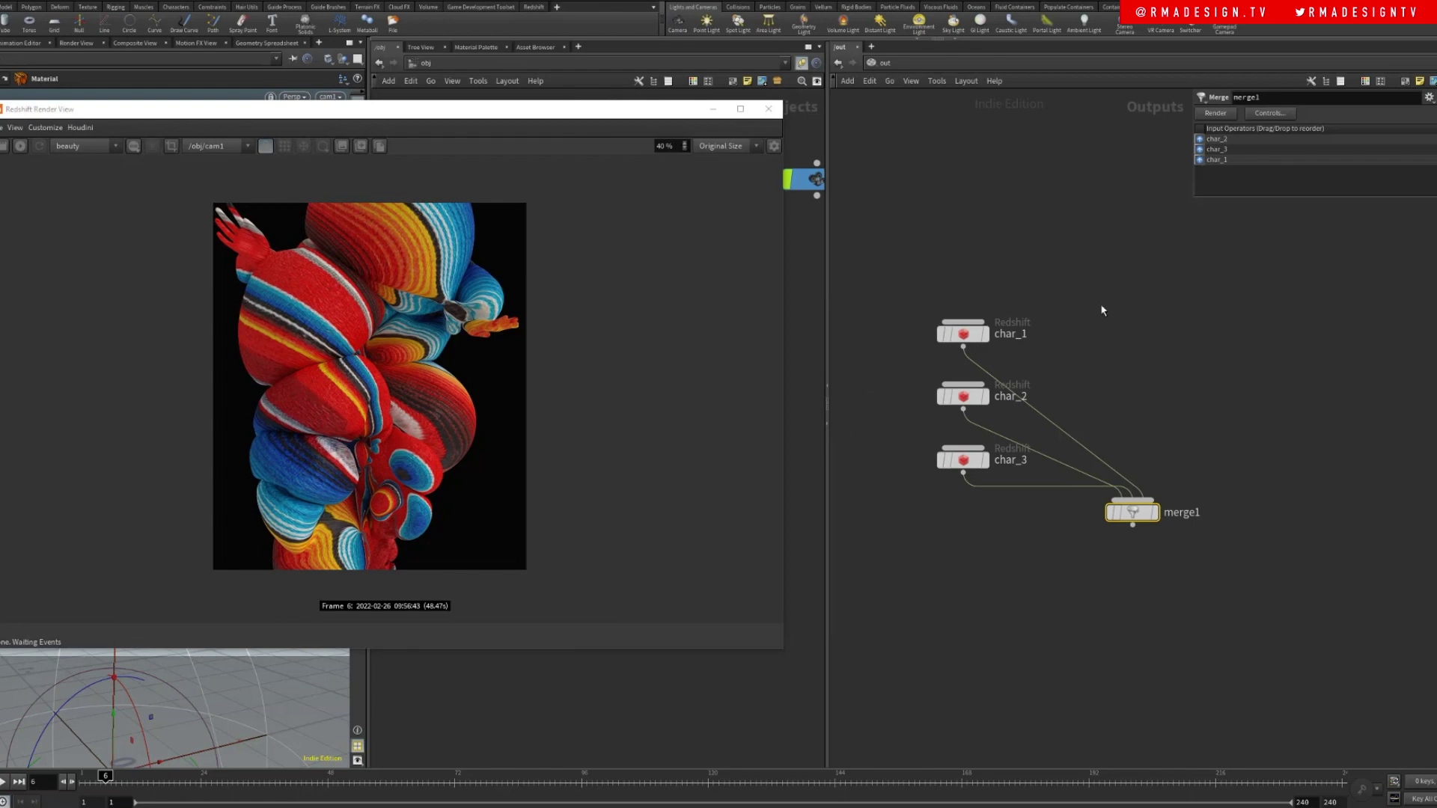
left_click_drag(1103, 306, 871, 357)
left_click(80, 127)
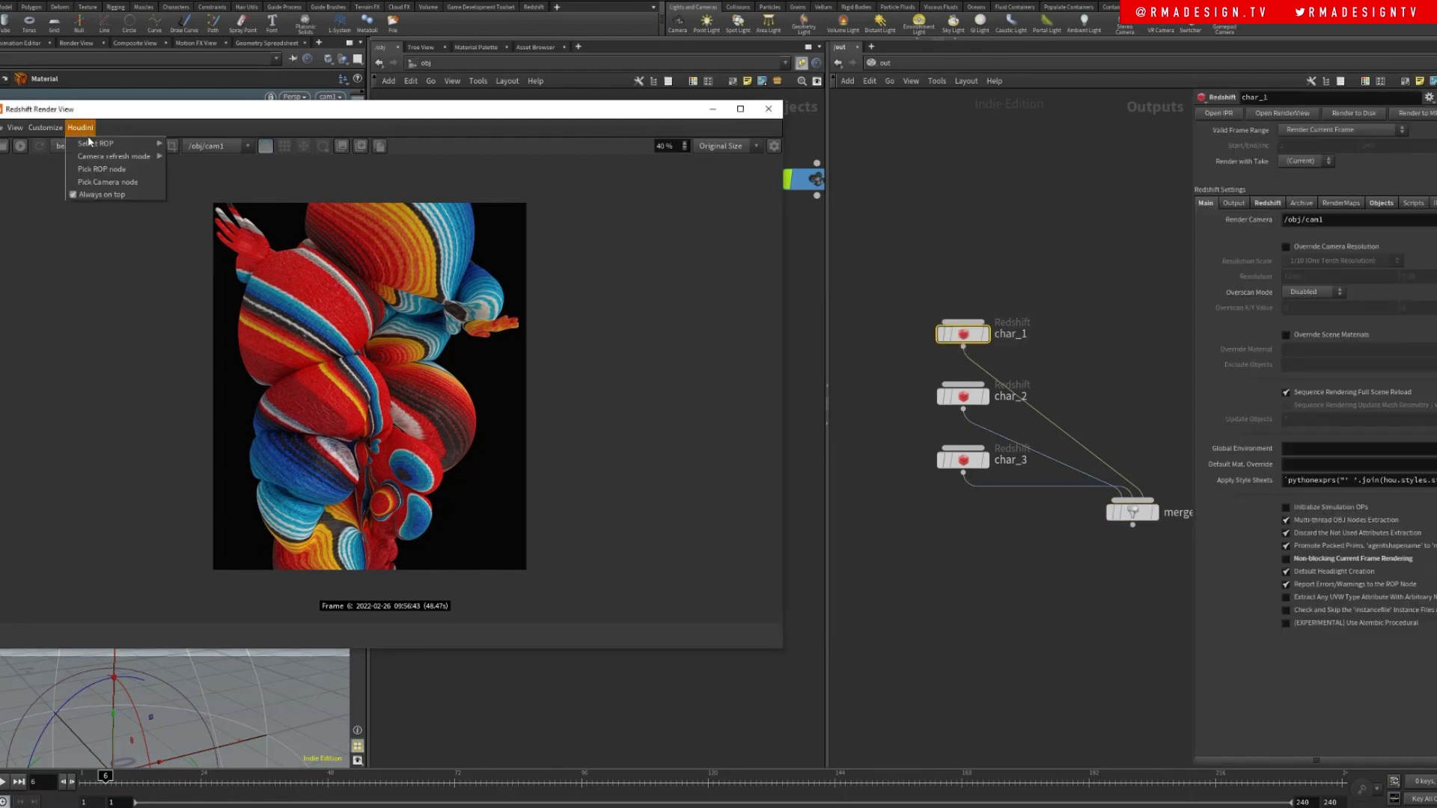
mouse_move(129, 146)
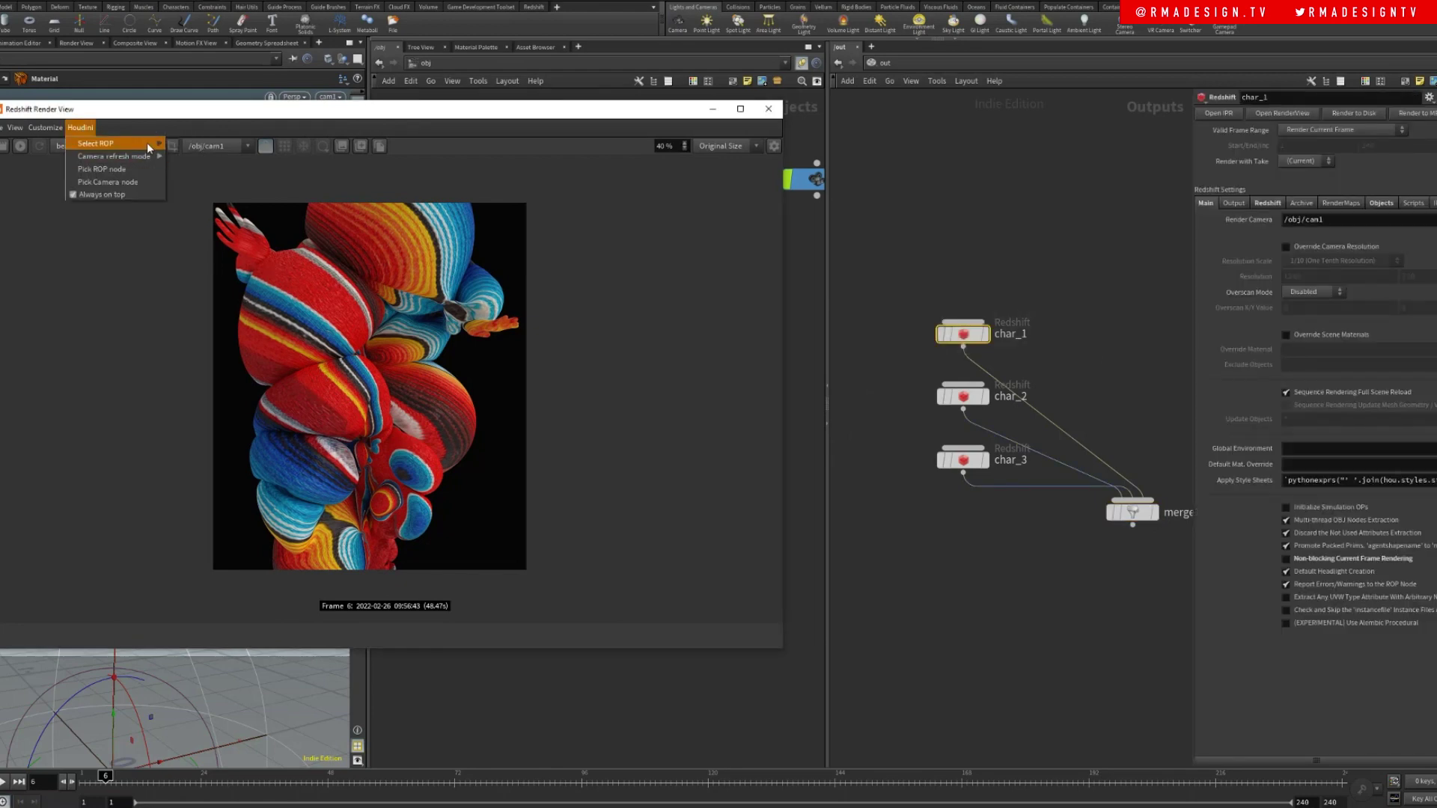
left_click(194, 147)
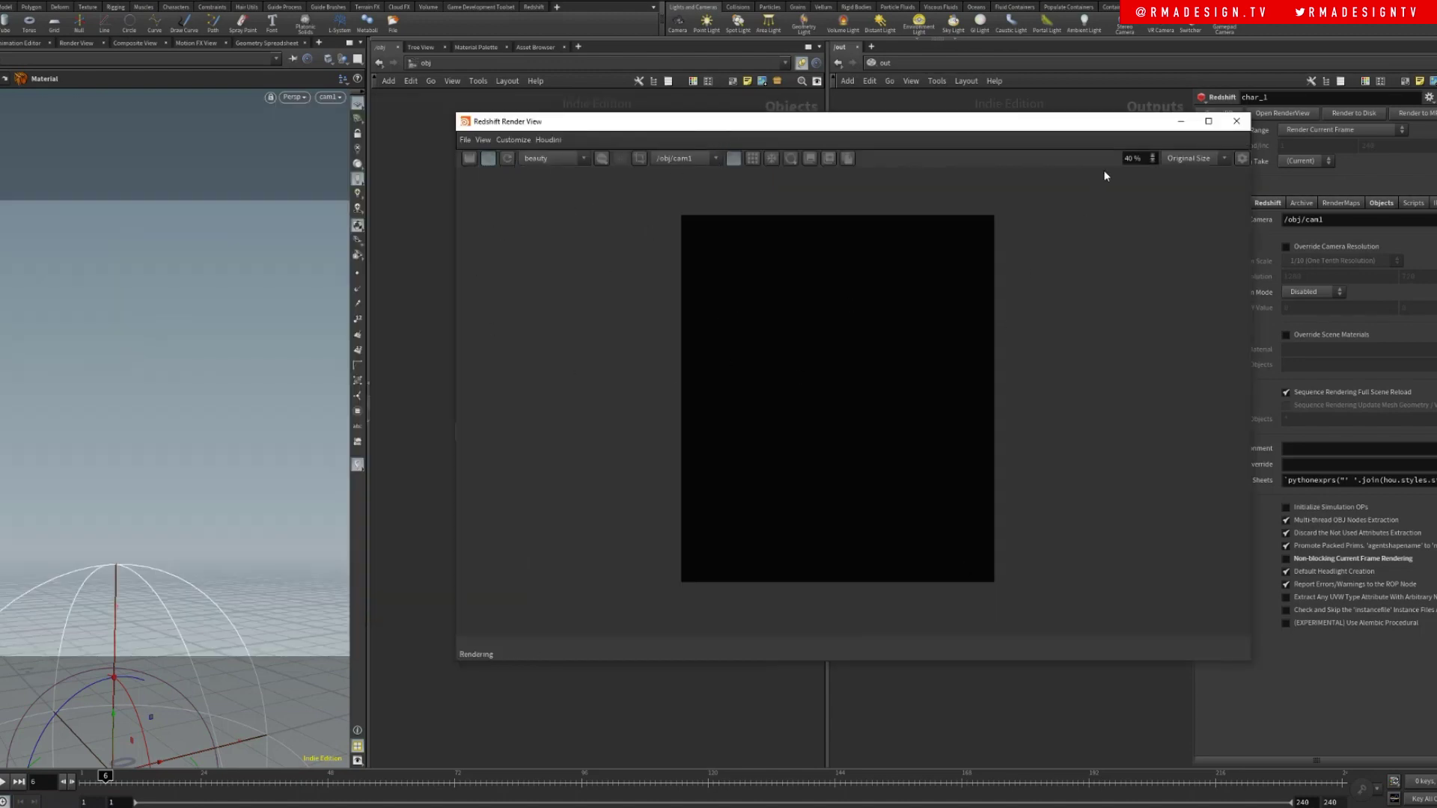
- Reposition the Redshift Render View away from the output nodes and switch its ROP to char_2
left_click_drag(1110, 128, 1021, 117)
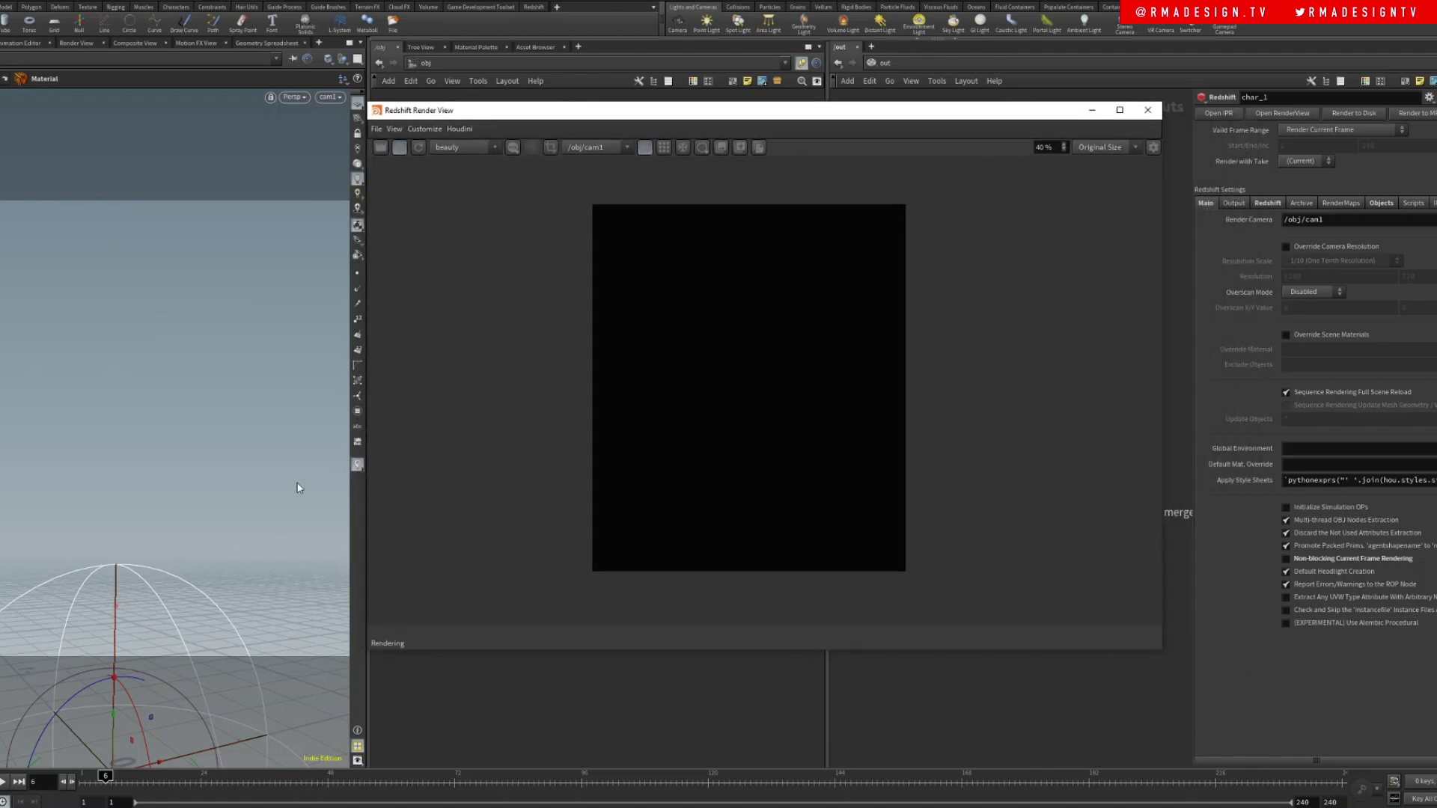
left_click_drag(875, 119, 500, 125)
left_click(83, 134)
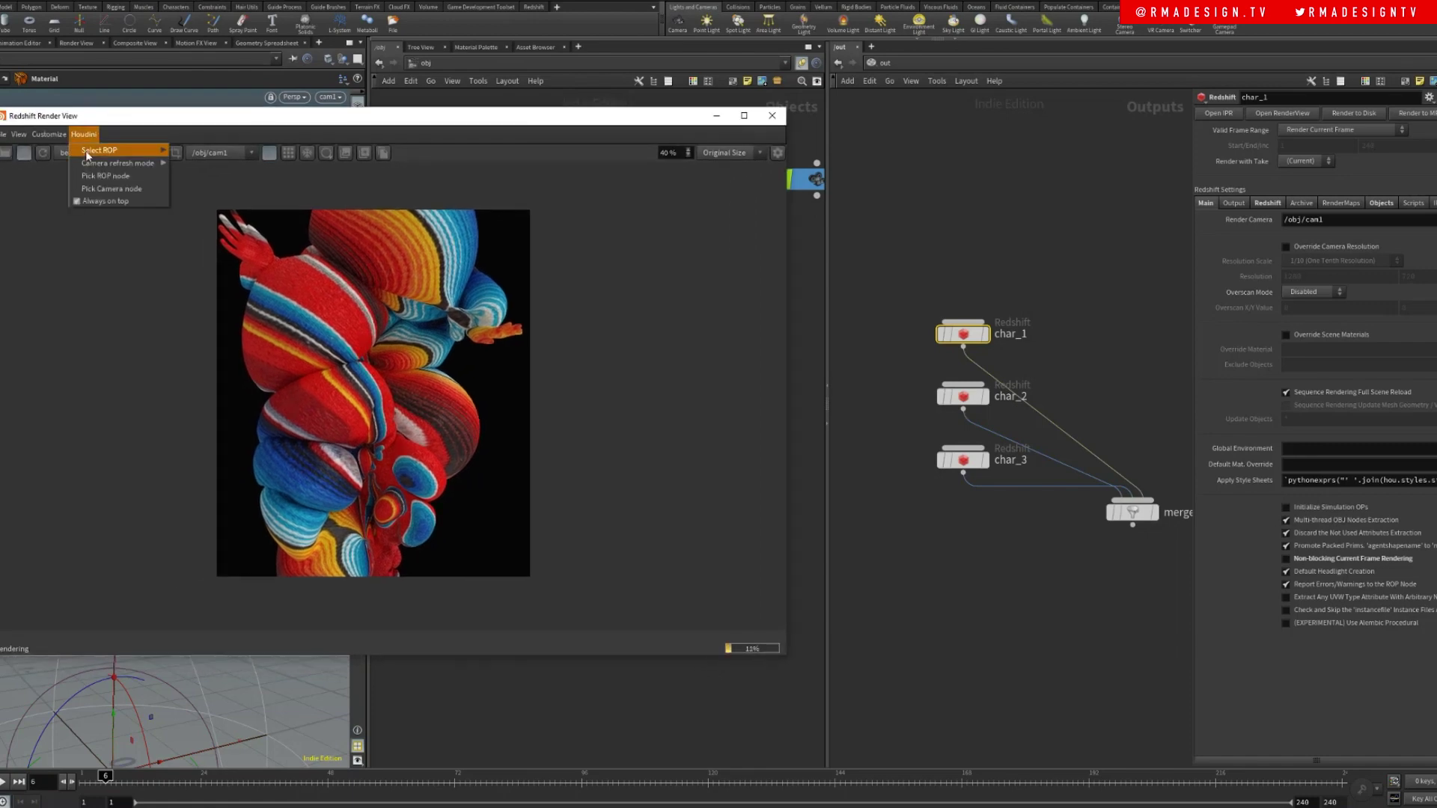
mouse_move(120, 149)
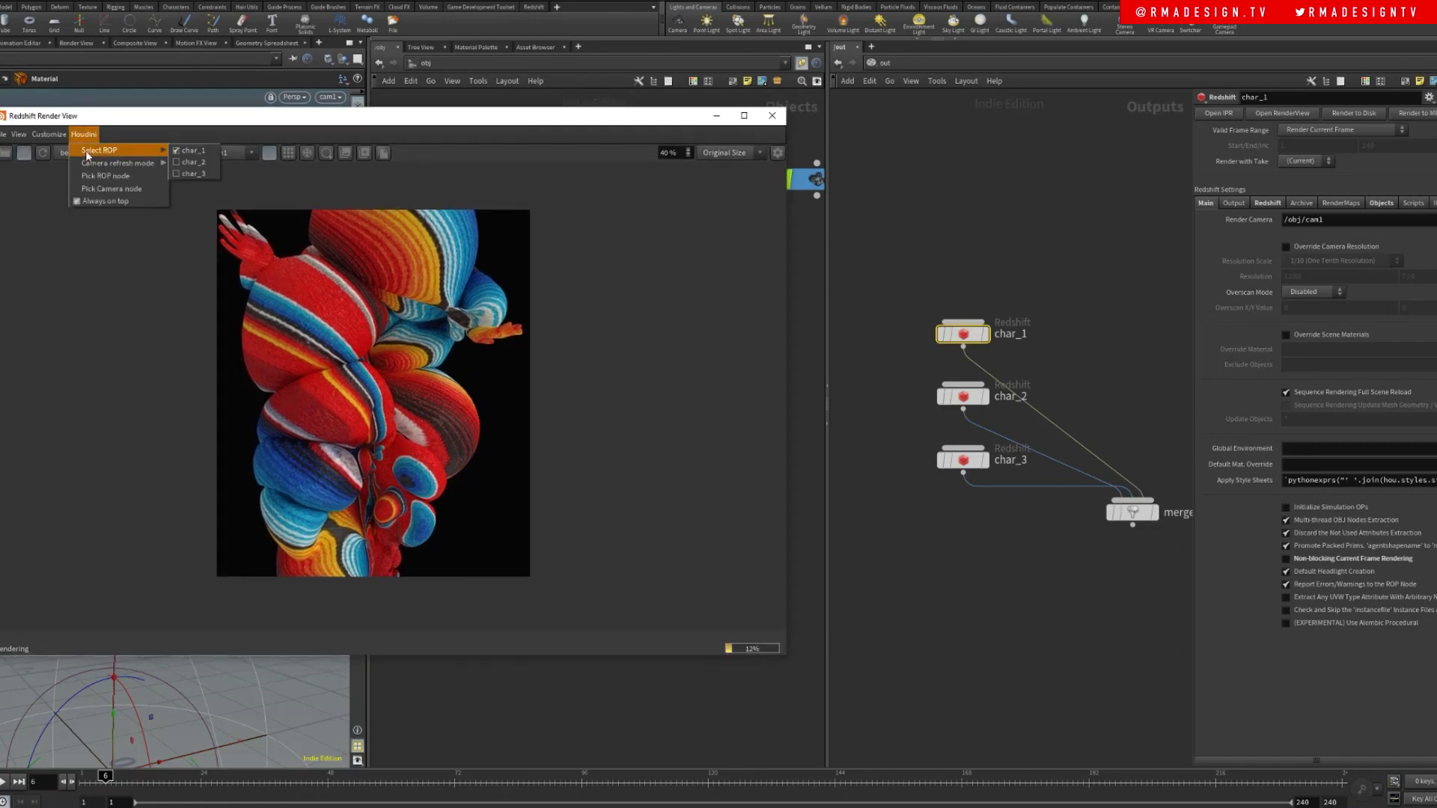
left_click(195, 162)
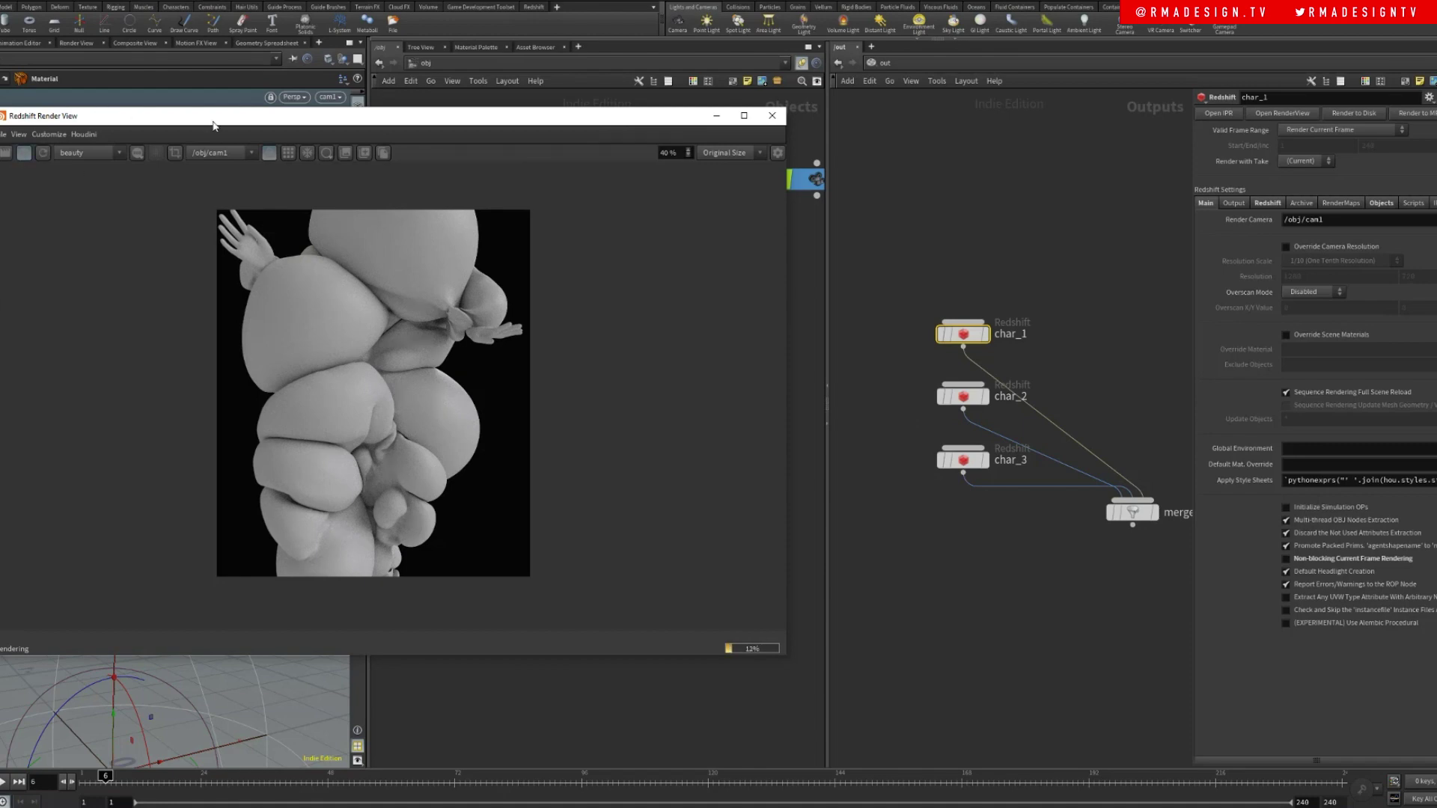
- Inside char_2, show the material2 node's parameters and jump to its assigned /mat/gold material
left_click_drag(223, 114, 900, 94)
left_click_drag(636, 400, 447, 442)
key("Return")
left_click_drag(559, 376, 438, 430)
middle_click_drag(570, 397, 529, 413)
key("p")
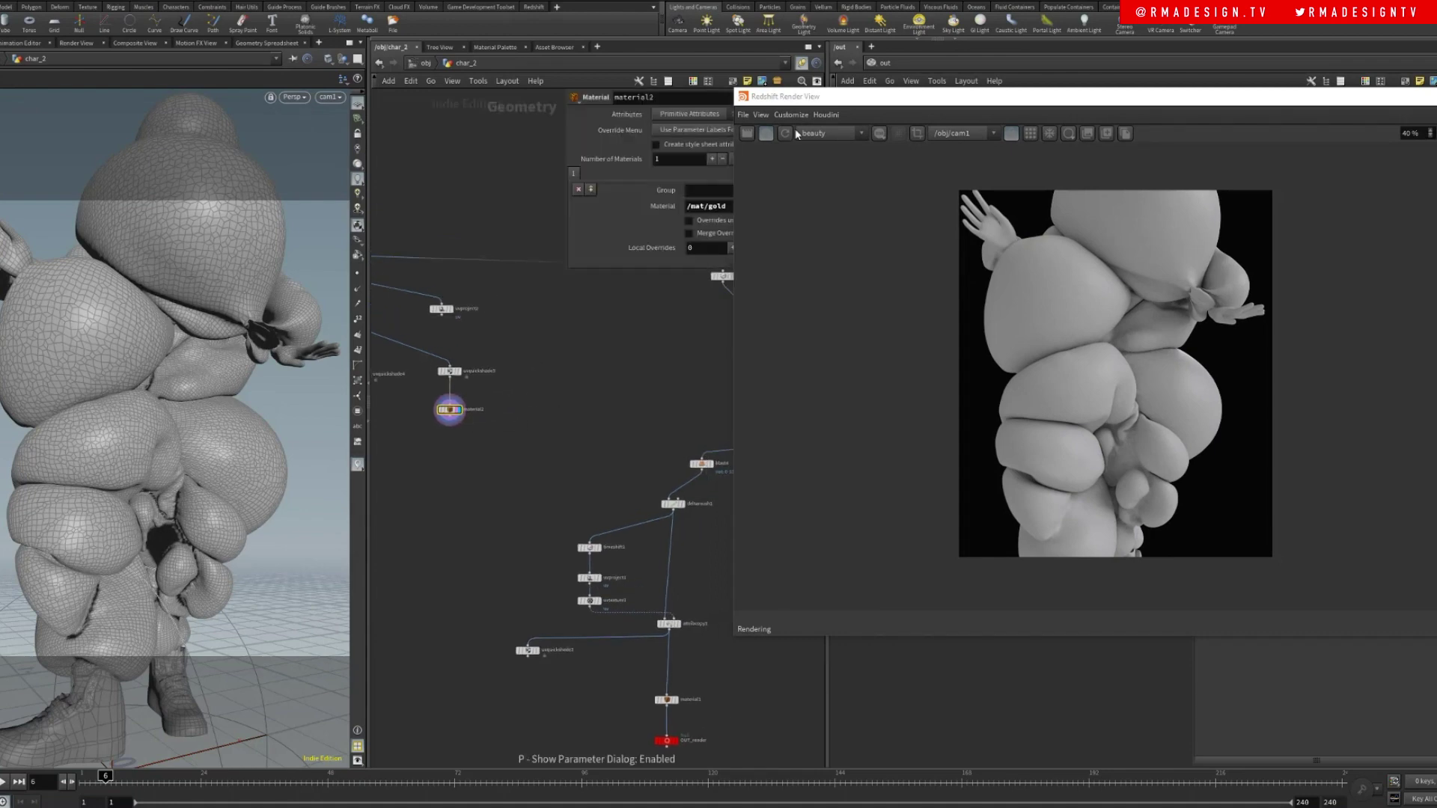
left_click_drag(790, 102, 910, 96)
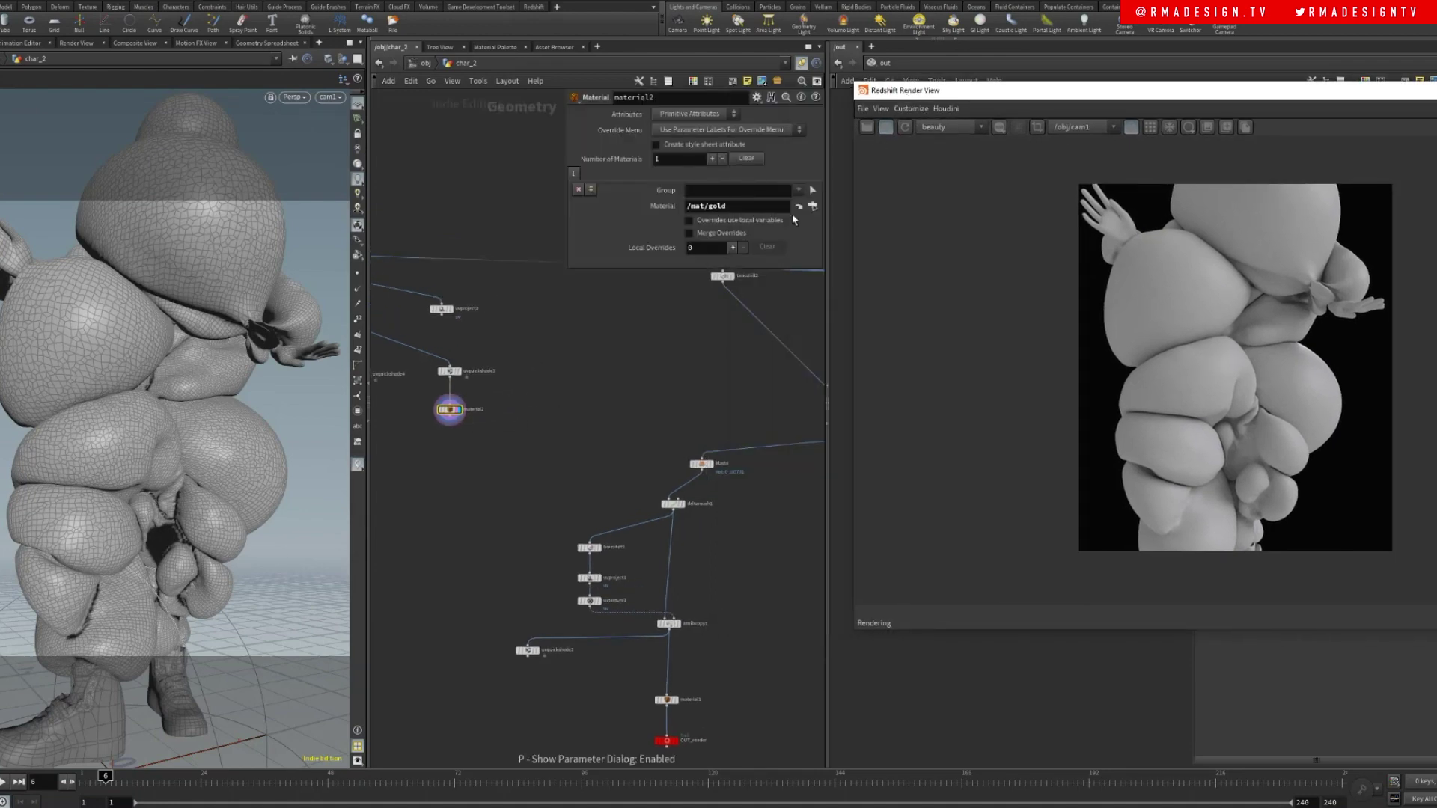
left_click(798, 207)
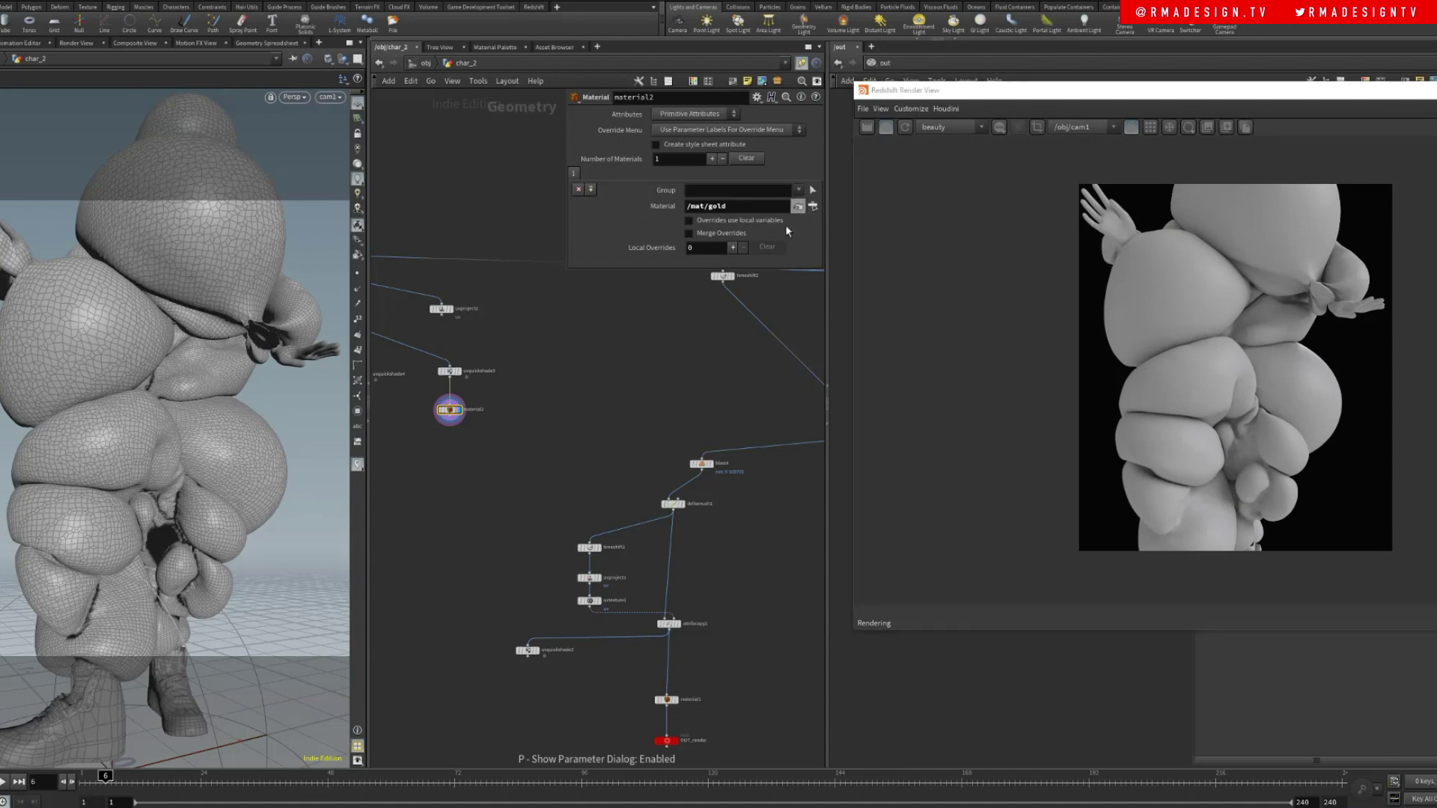
- Apply the Gold preset to the Material216 RS Material node
middle_click_drag(653, 434, 627, 524)
left_click_drag(632, 420, 466, 494)
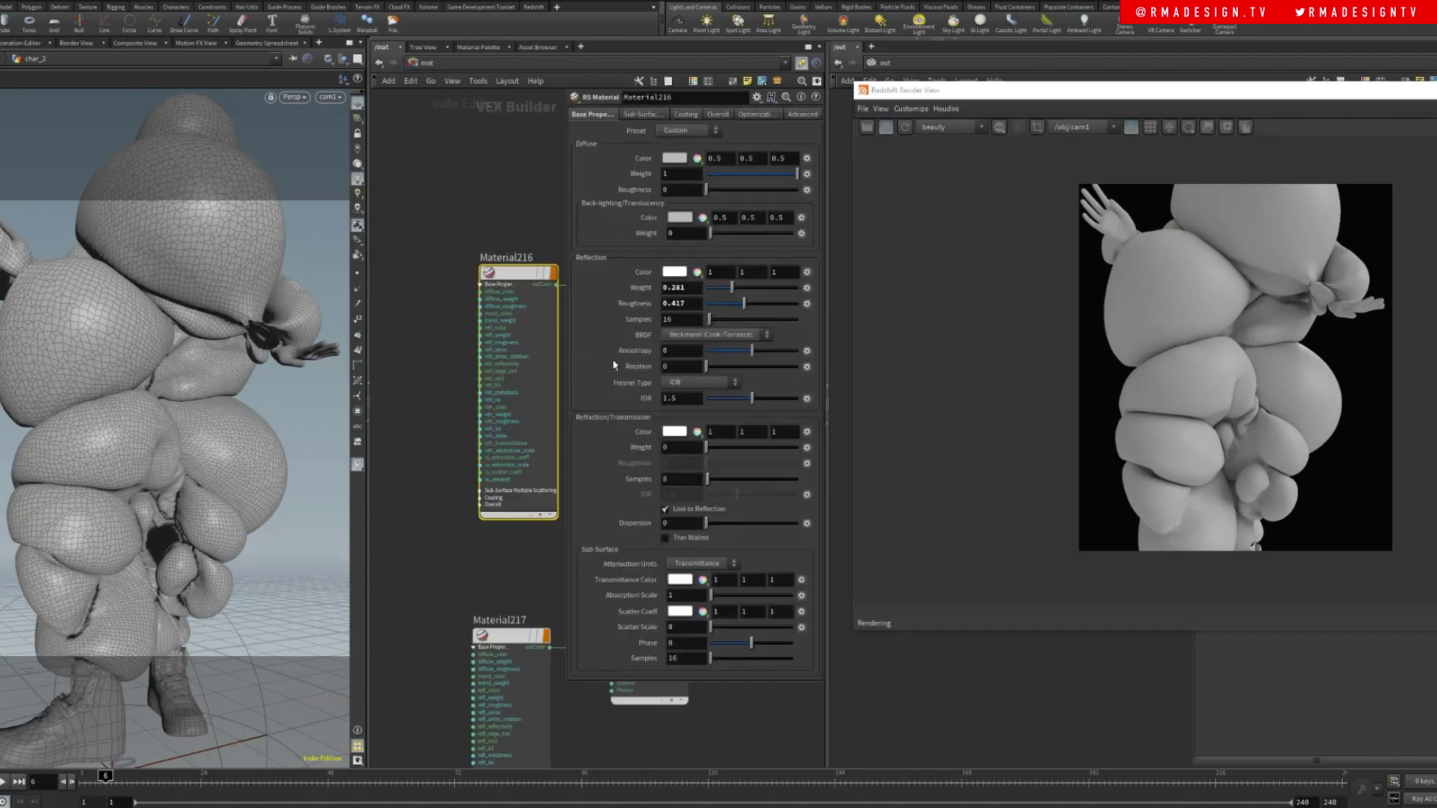
left_click(684, 130)
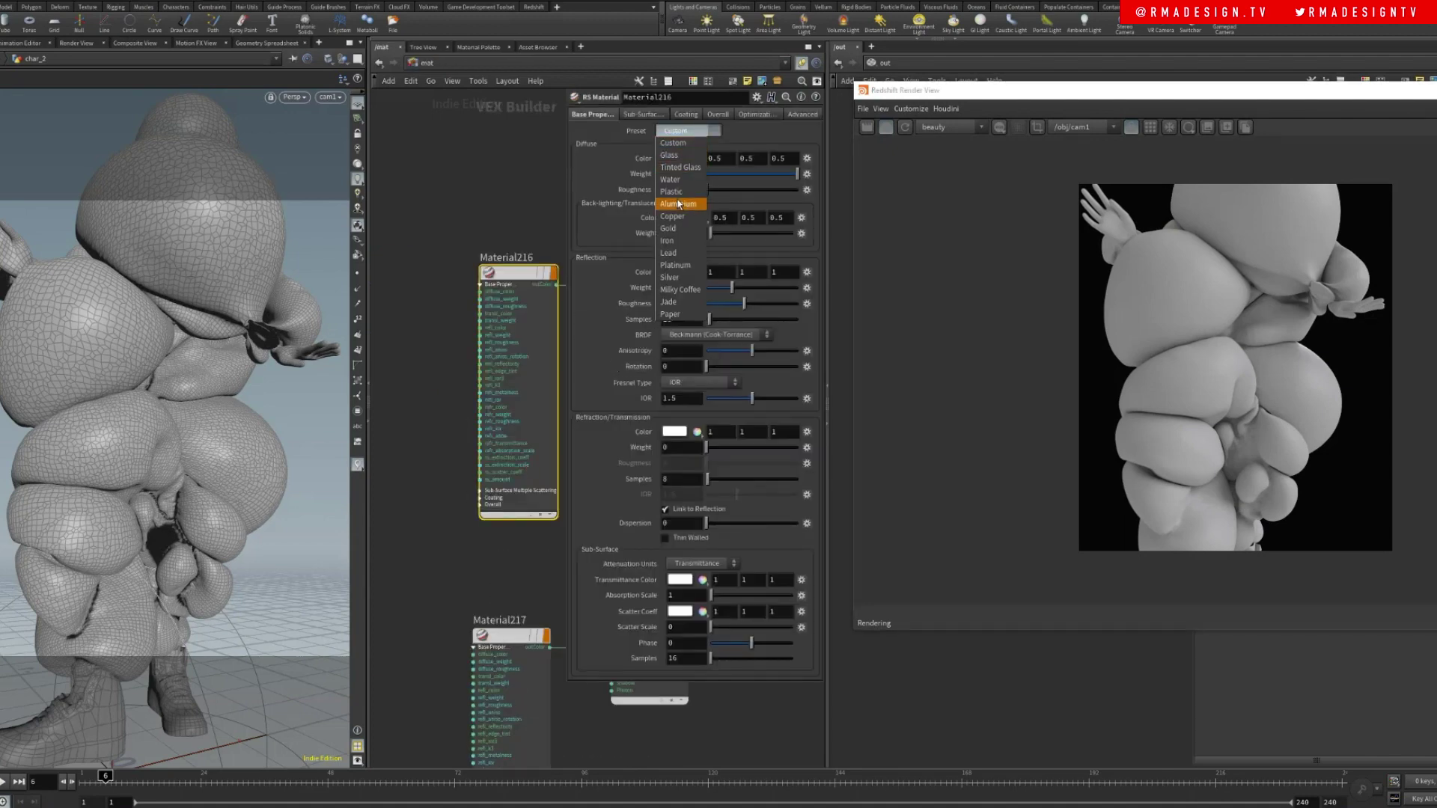
left_click(670, 231)
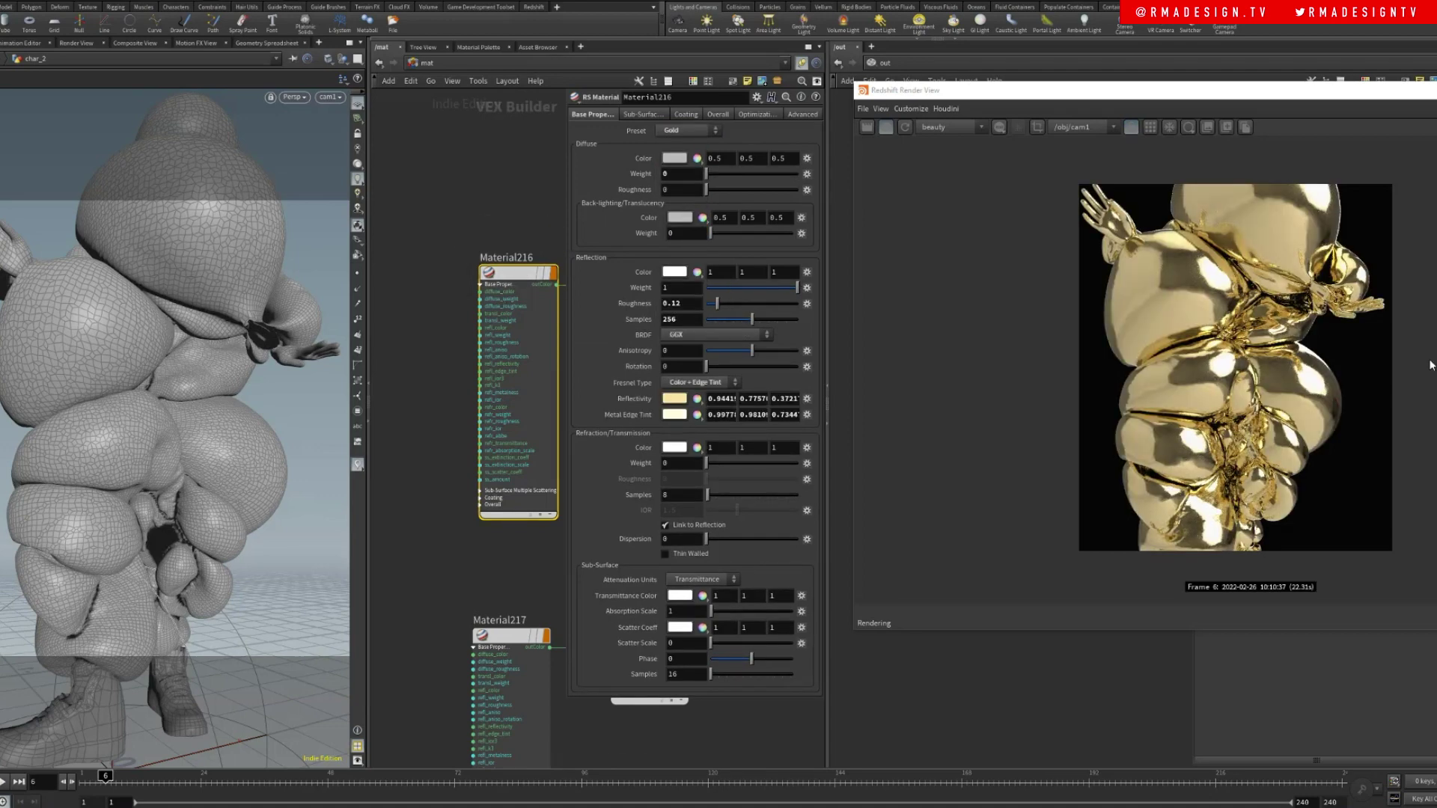
- Return the first network view to obj and switch the Redshift Render View's ROP to char_3
left_click(425, 63)
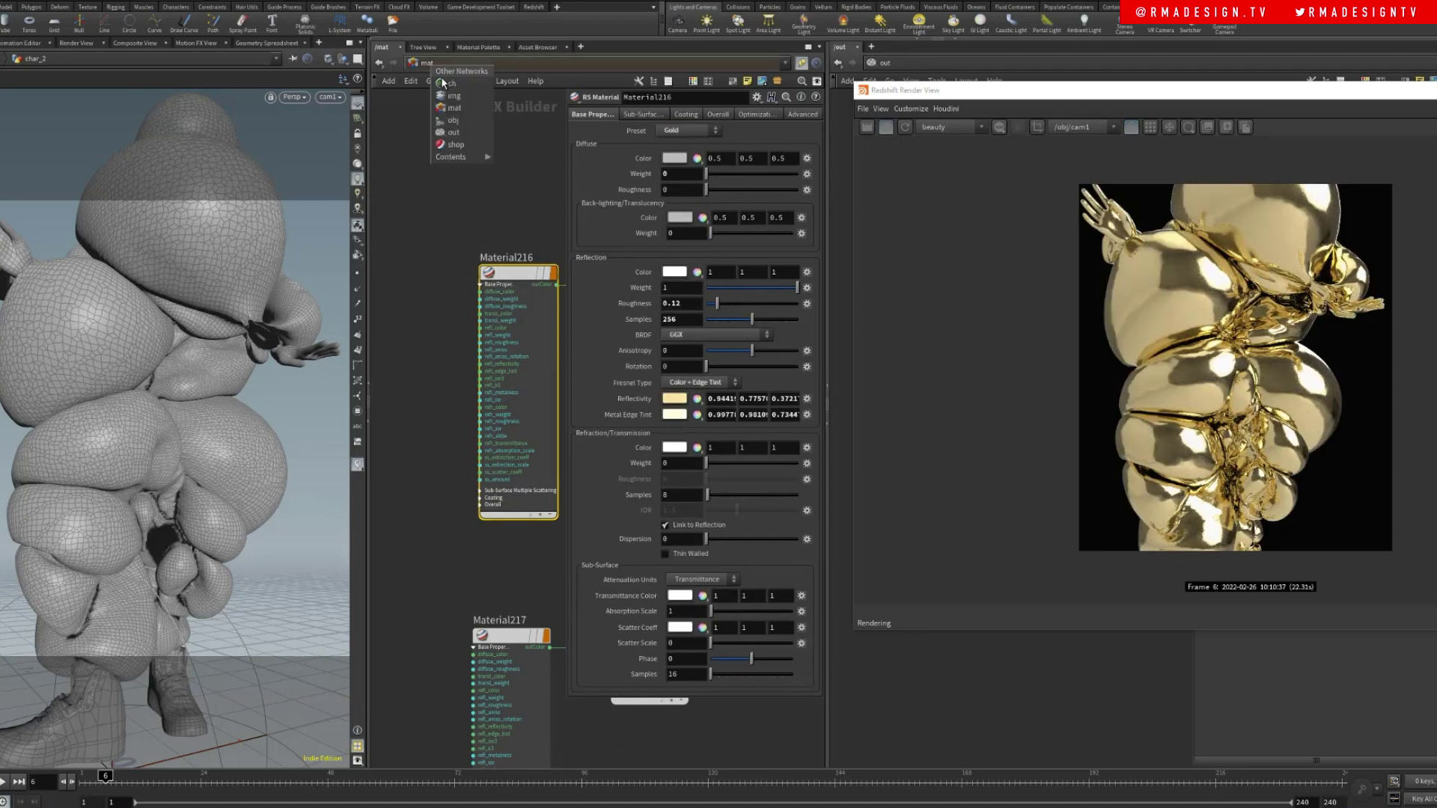
left_click(468, 120)
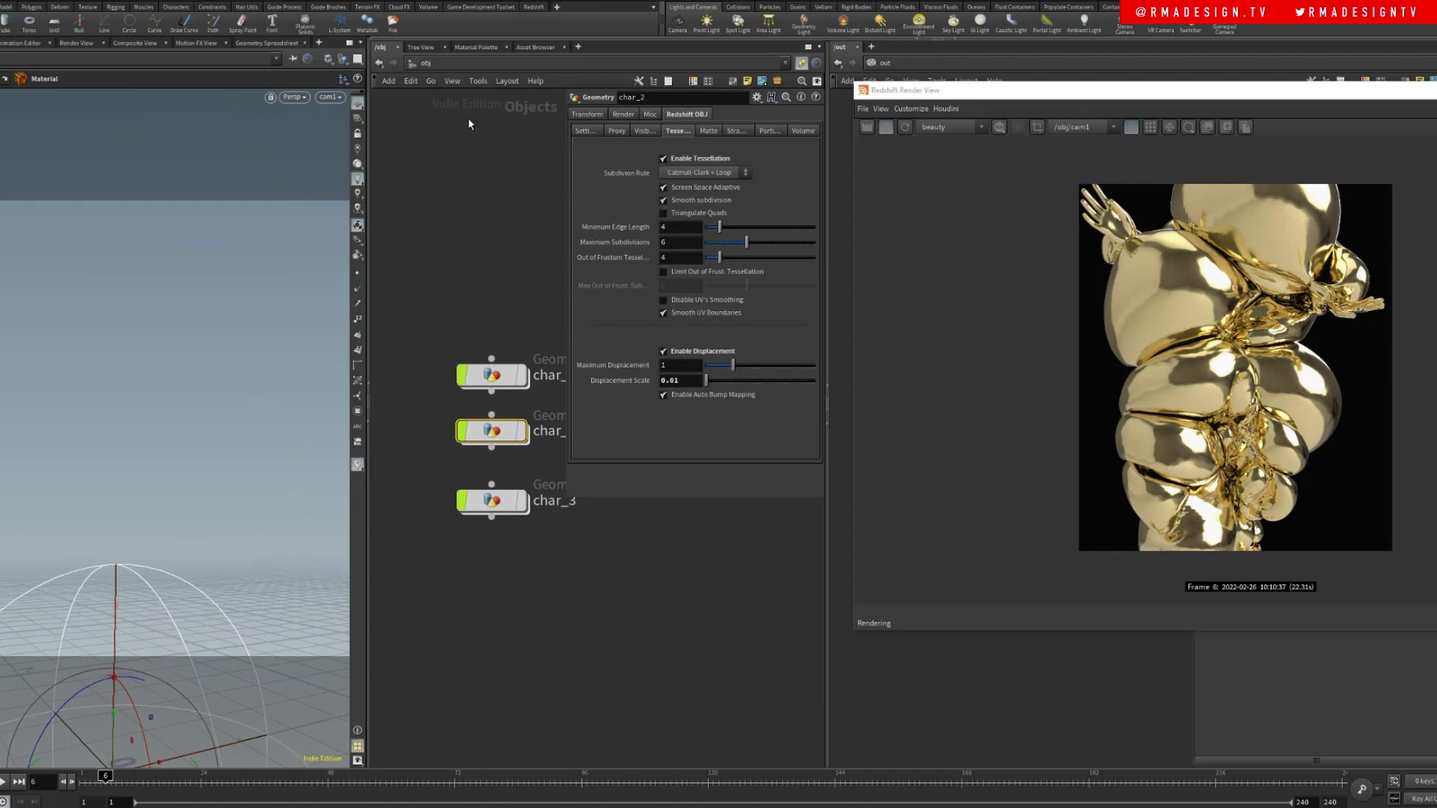
left_click(945, 109)
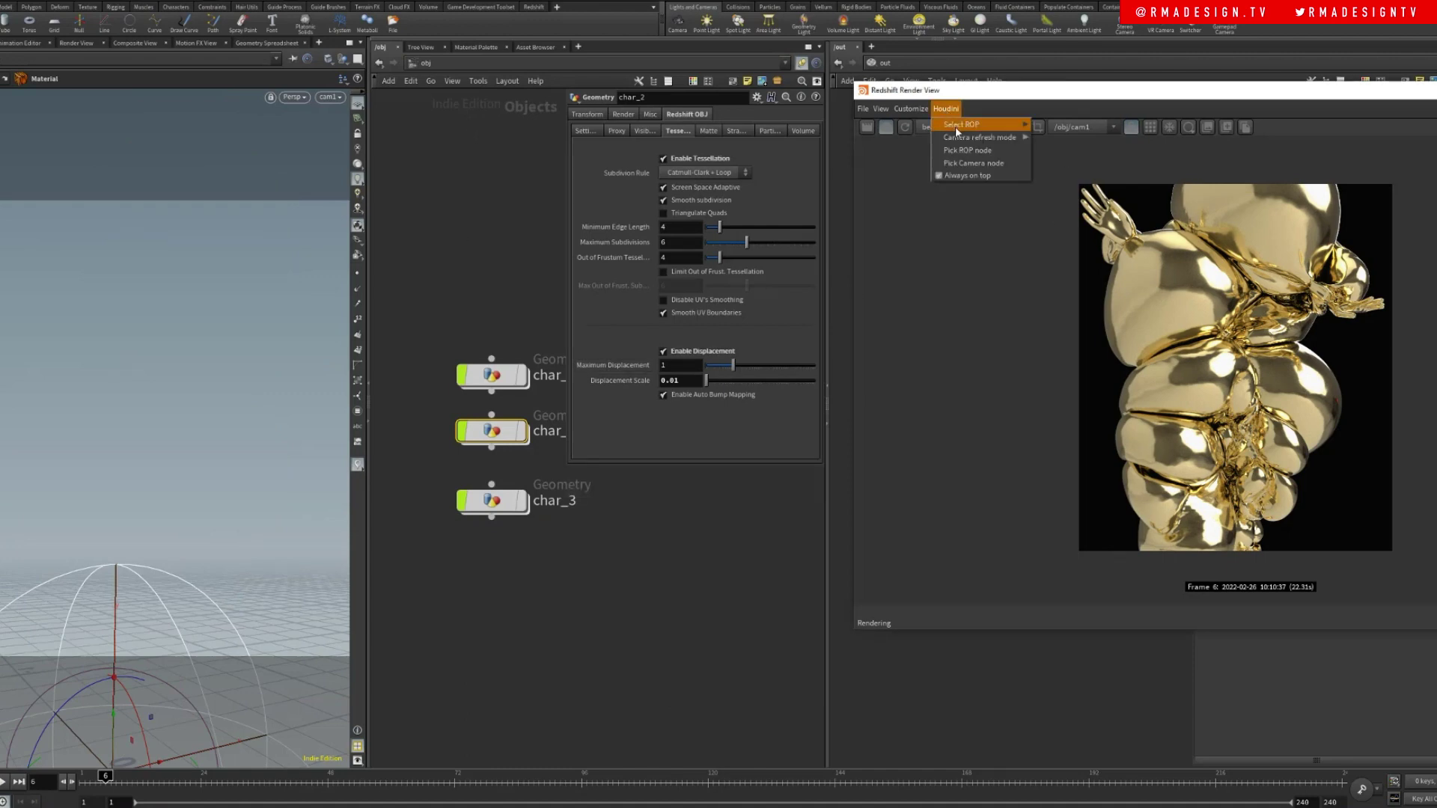
mouse_move(955, 127)
left_click(1052, 148)
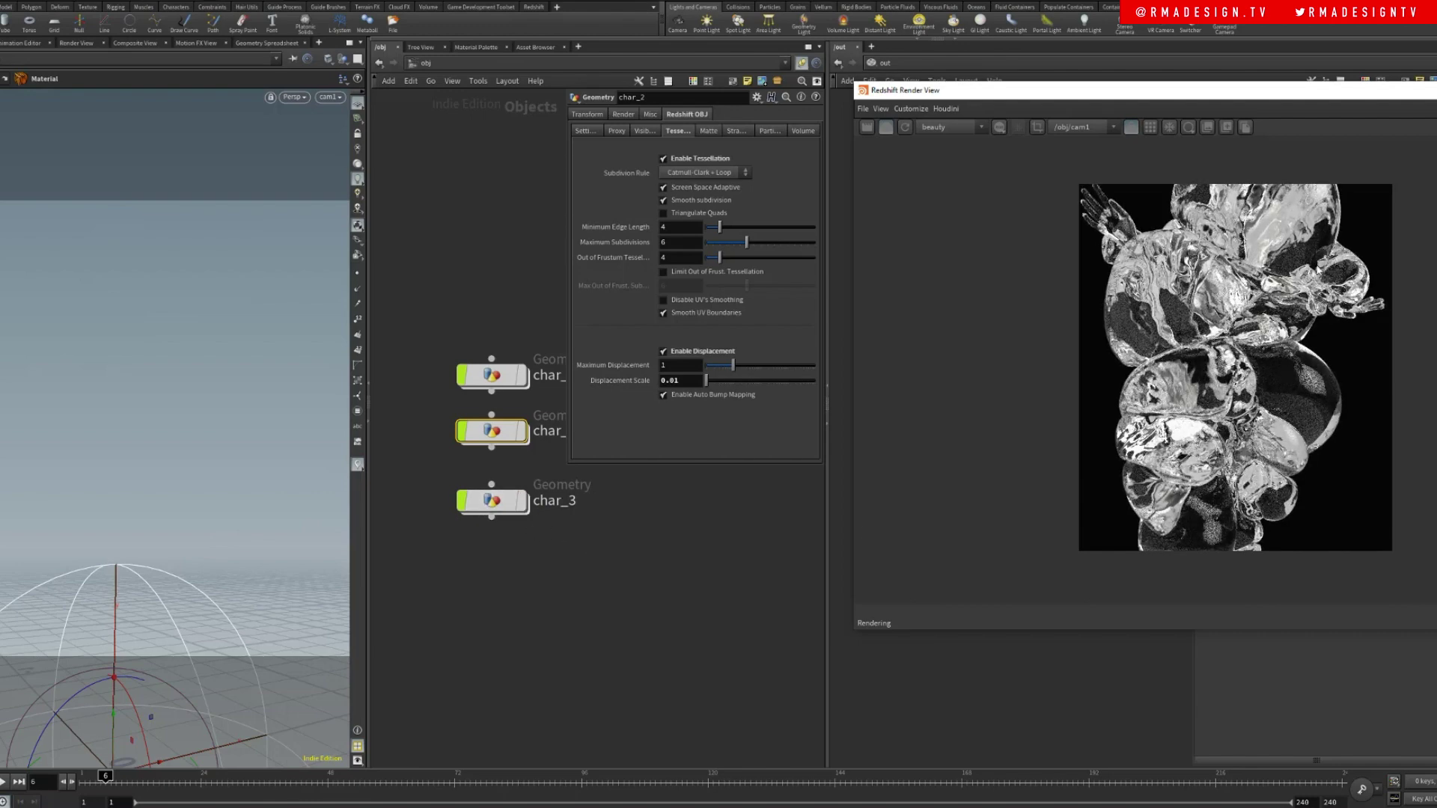
- Move the Redshift Render View off the output nodes, select merge1 and close the Render View
left_click_drag(1314, 105, 487, 144)
middle_click_drag(1124, 381, 1064, 320)
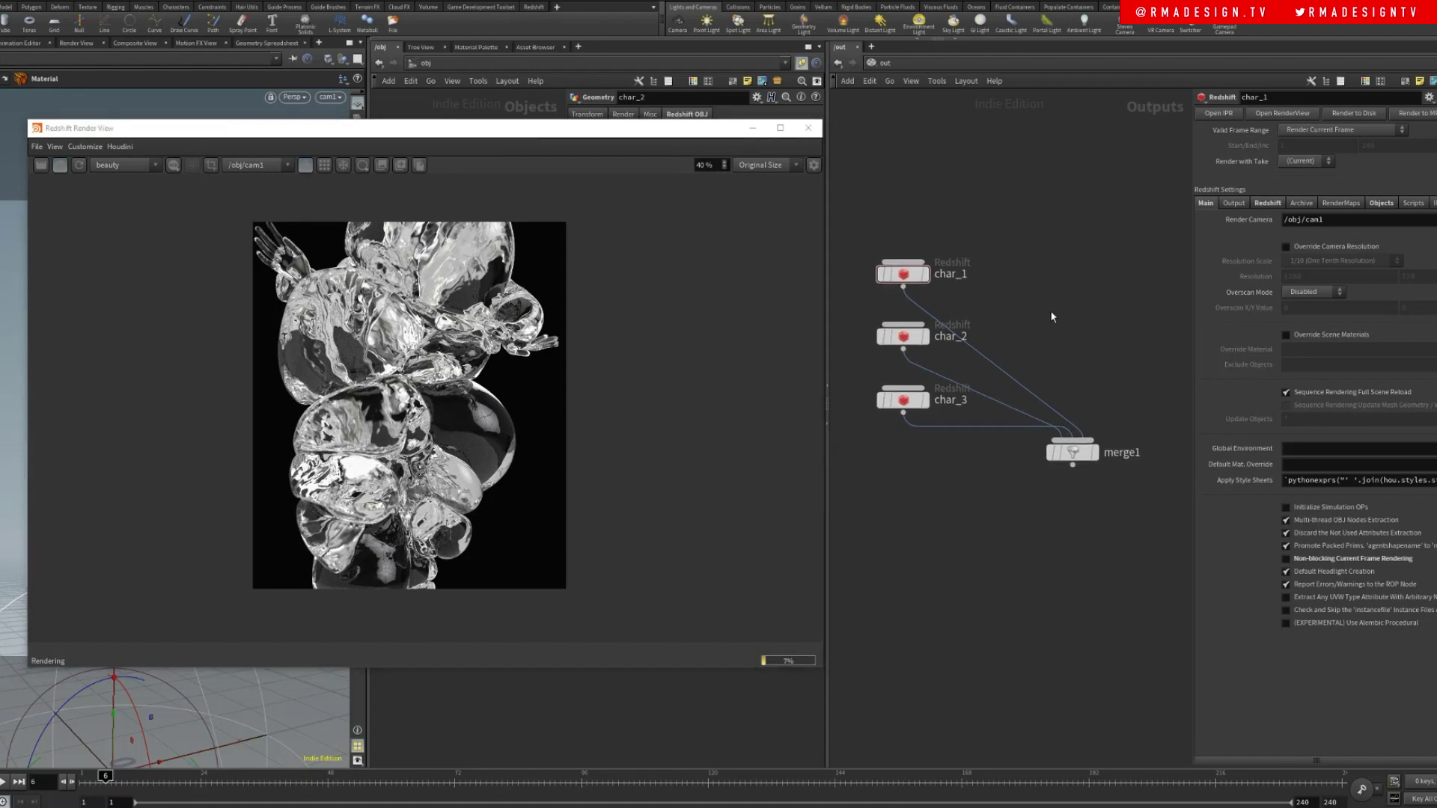
left_click_drag(1051, 316, 1147, 530)
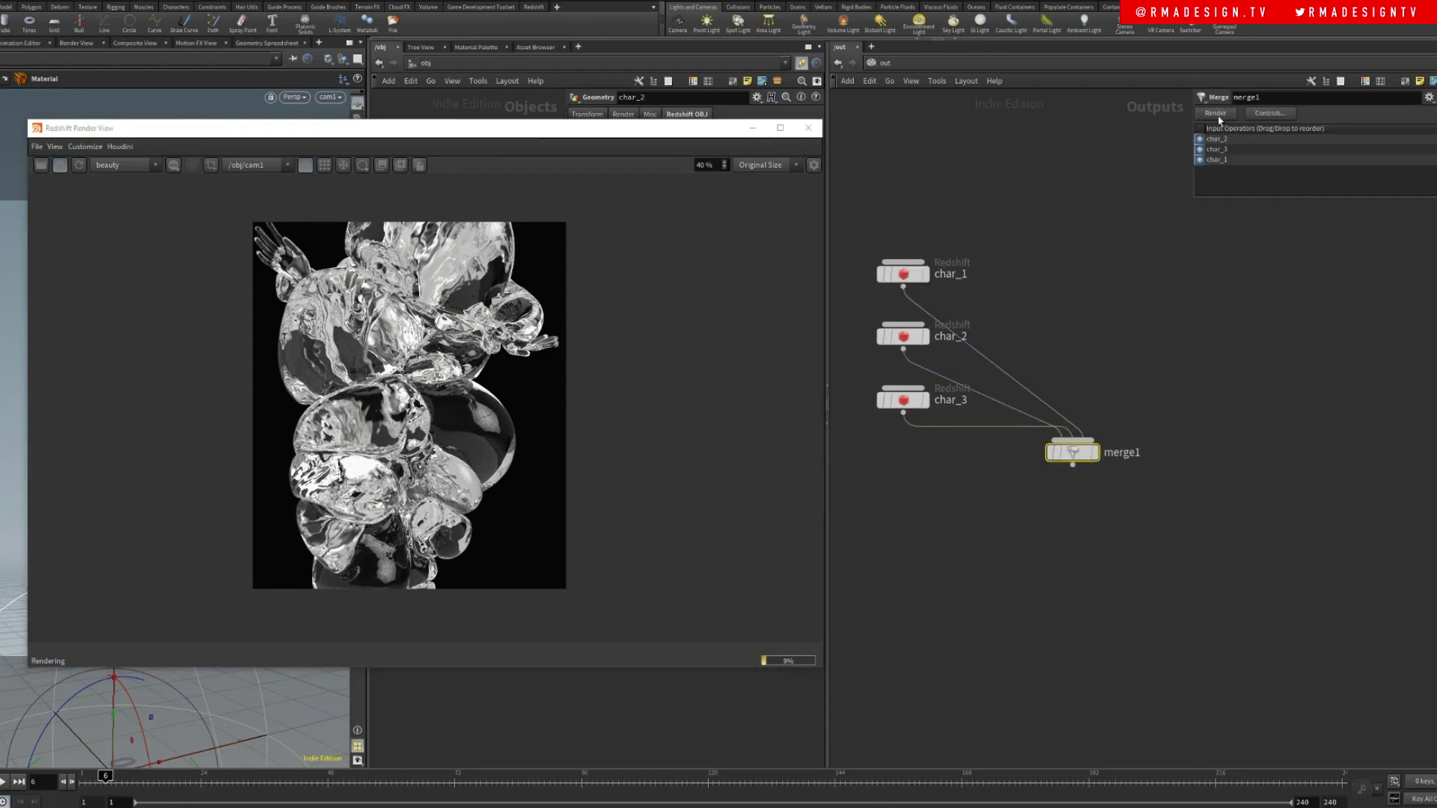
left_click(808, 128)
left_click_drag(999, 231, 1037, 169)
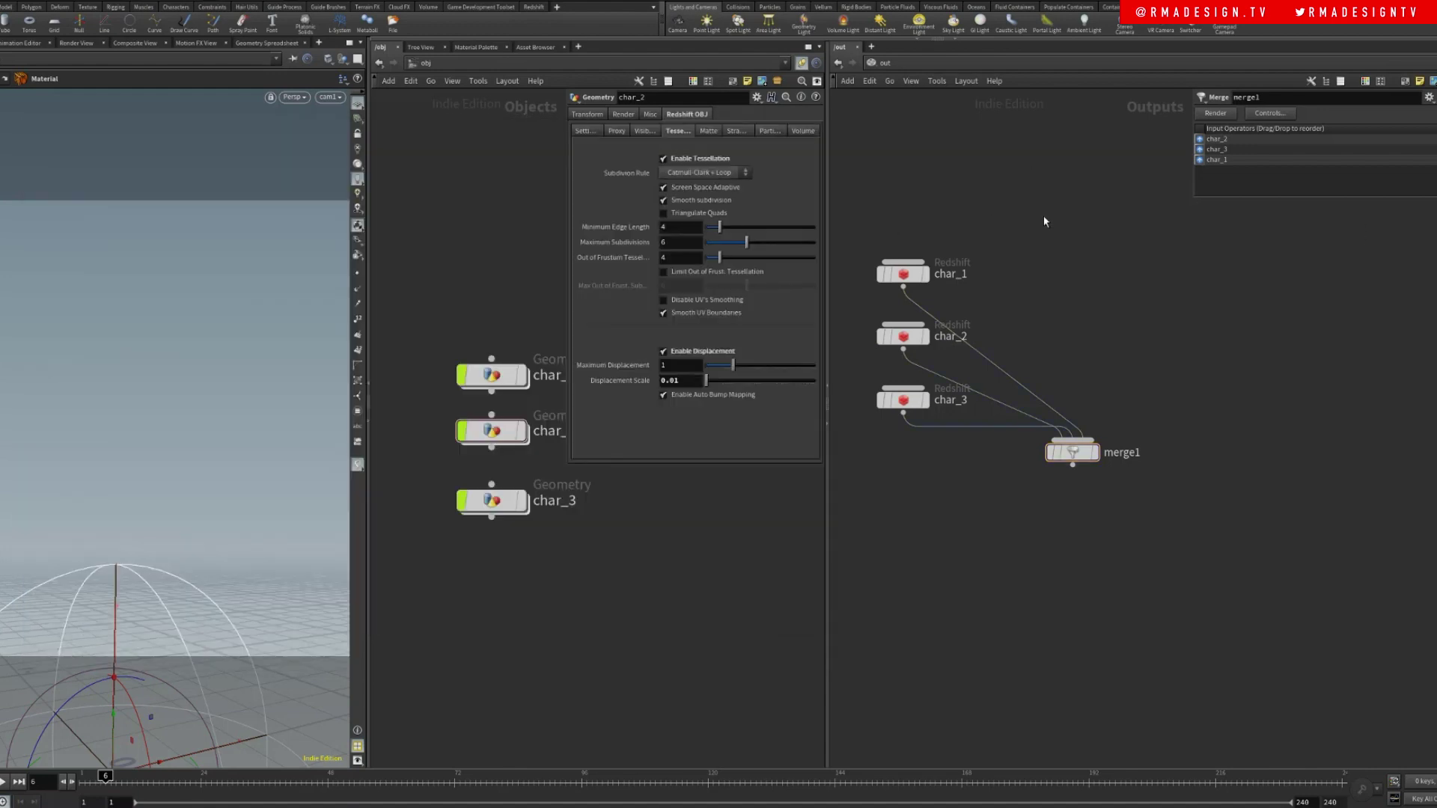